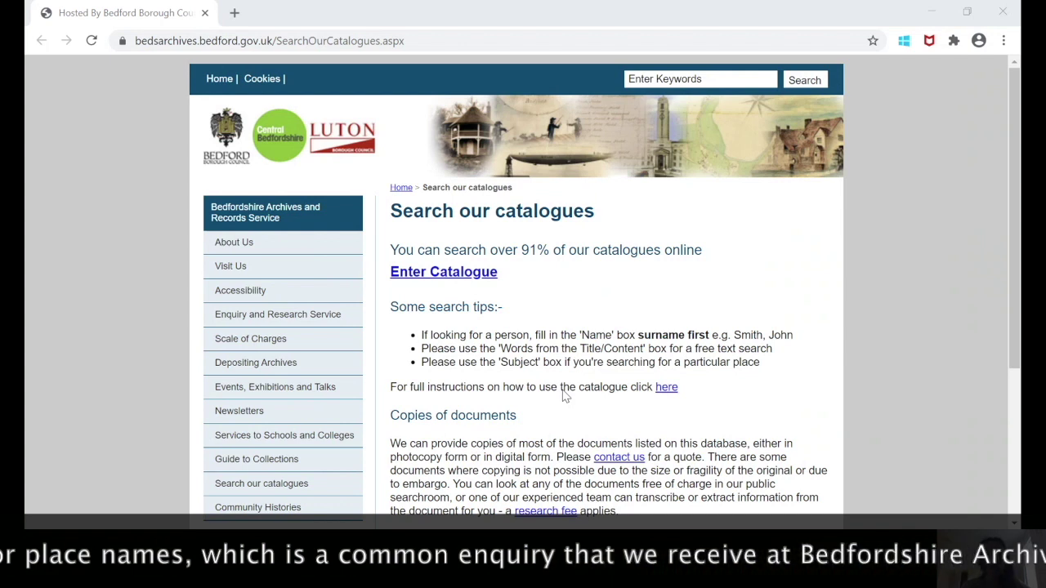
- Open the full instructions on using the catalogue, skim the guide's first page, and close the document
left_click(527, 469)
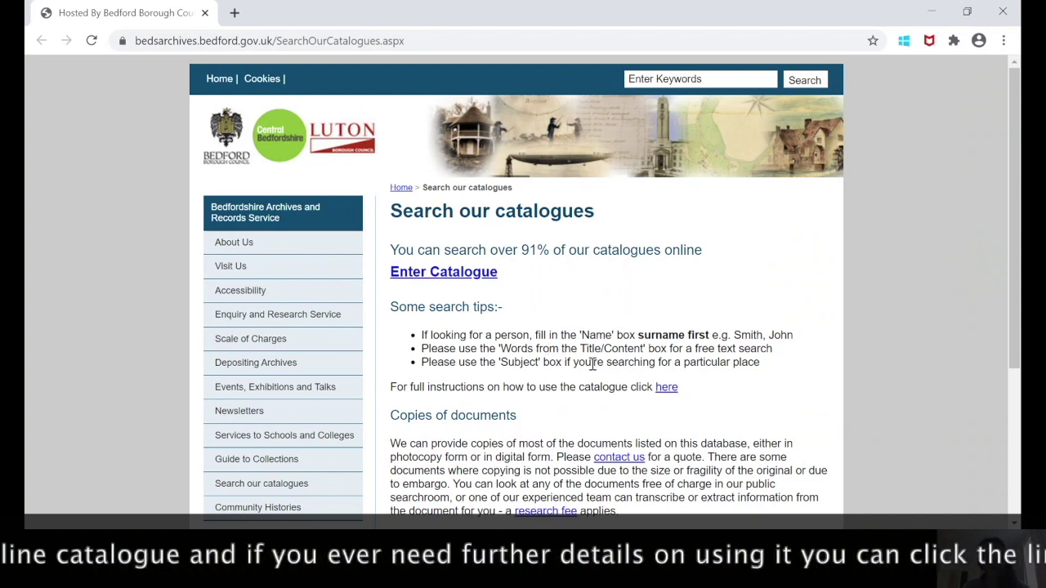
left_click(666, 389)
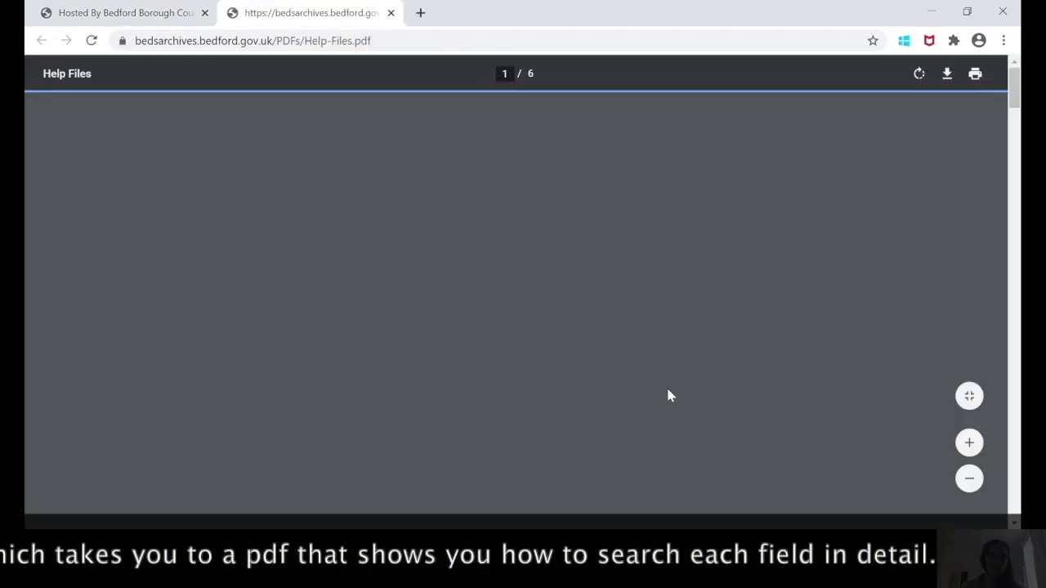
scroll(669, 396, "down", 1)
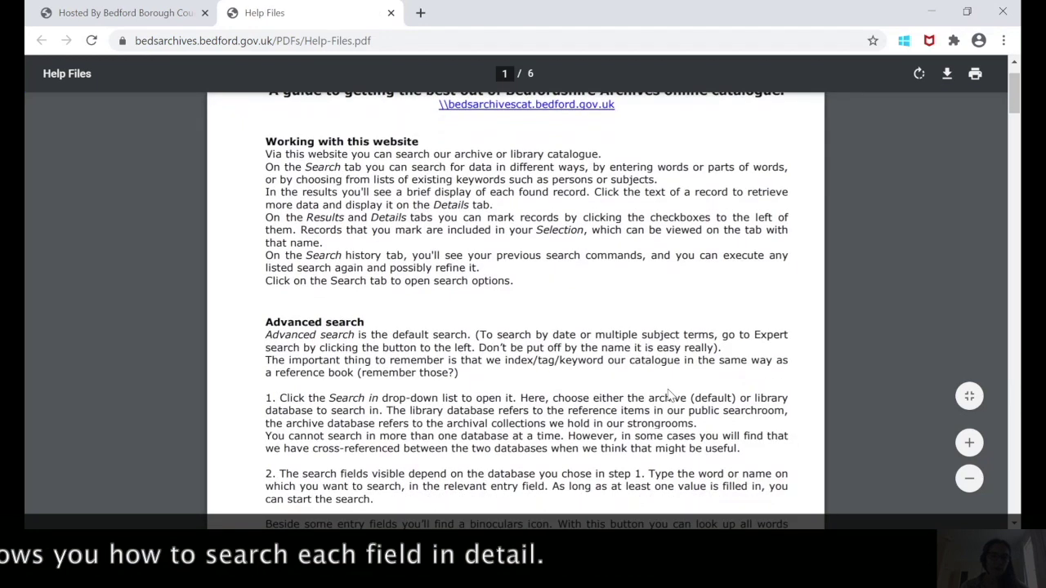
scroll(668, 396, "up", 1)
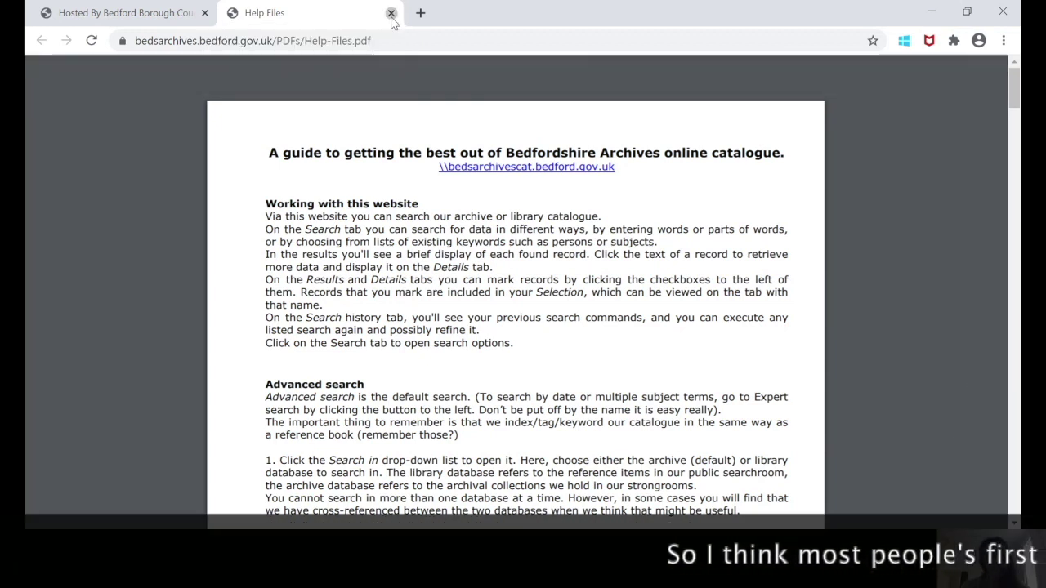
left_click(391, 14)
- Open the catalogue's advanced search and search the archives for the title/content words "Chester Road Bedford"
left_click(327, 188)
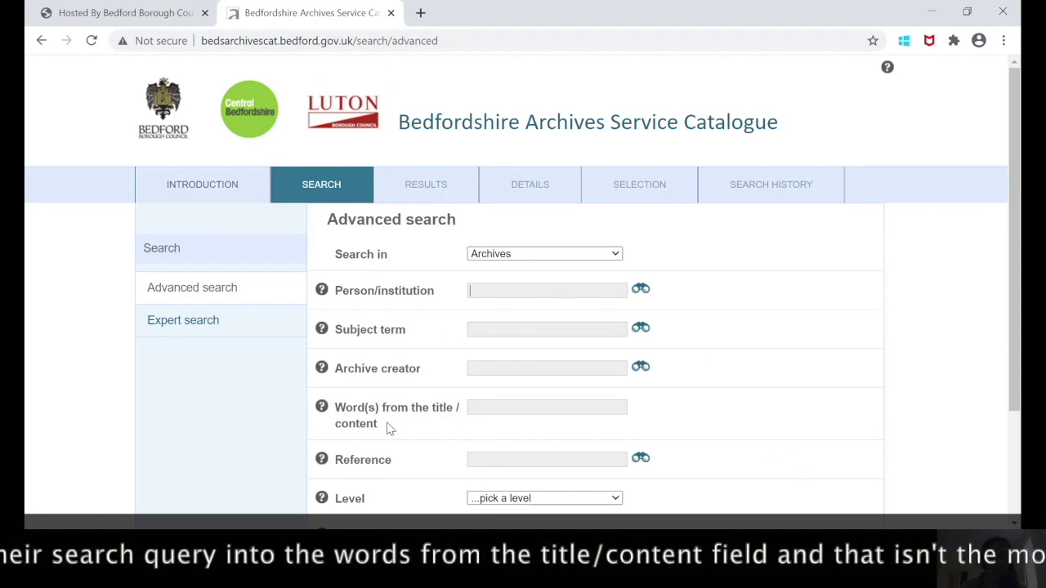
left_click(503, 411)
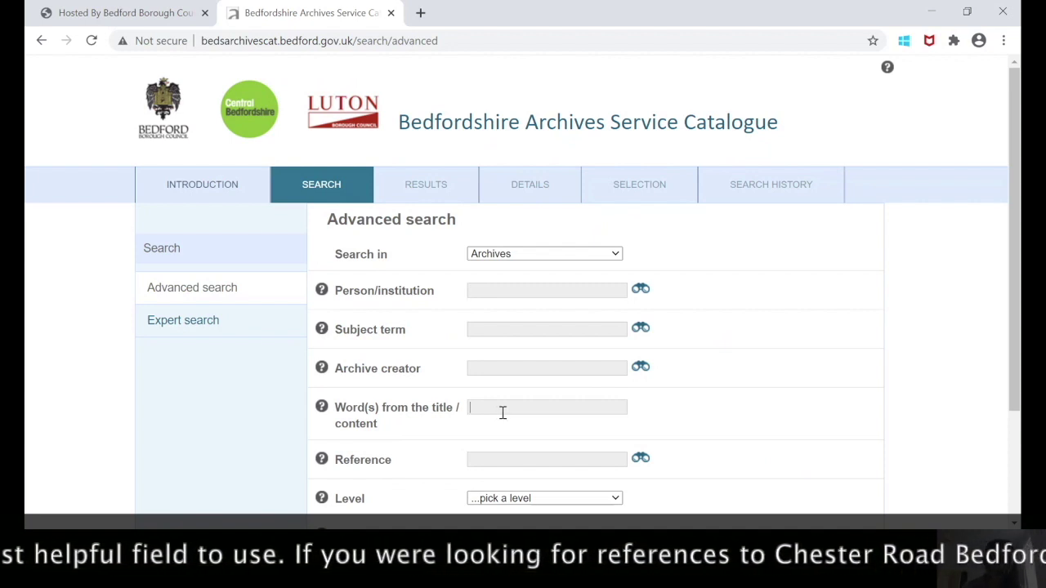
type("Che")
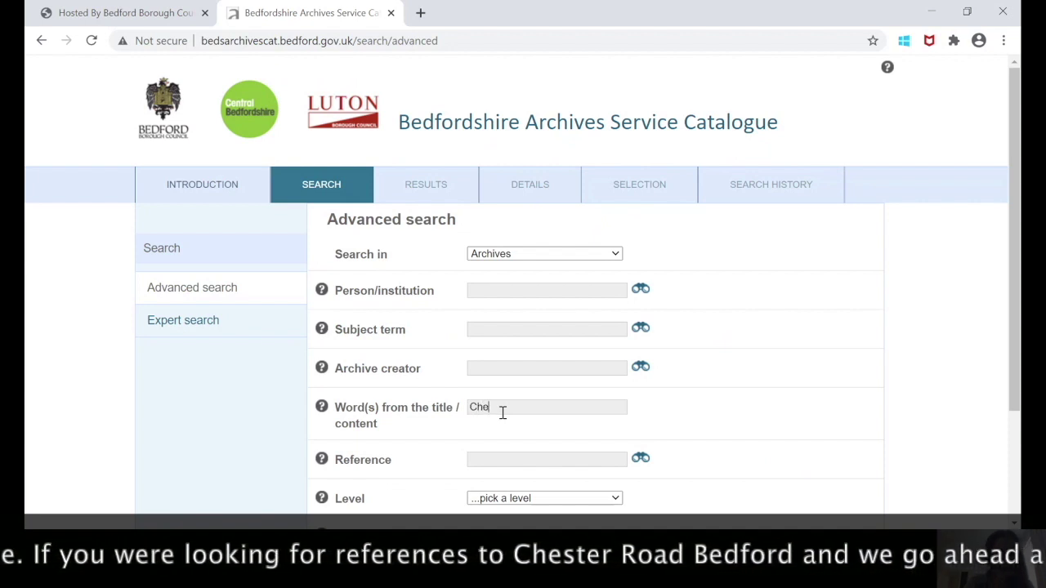
type("ster Ro")
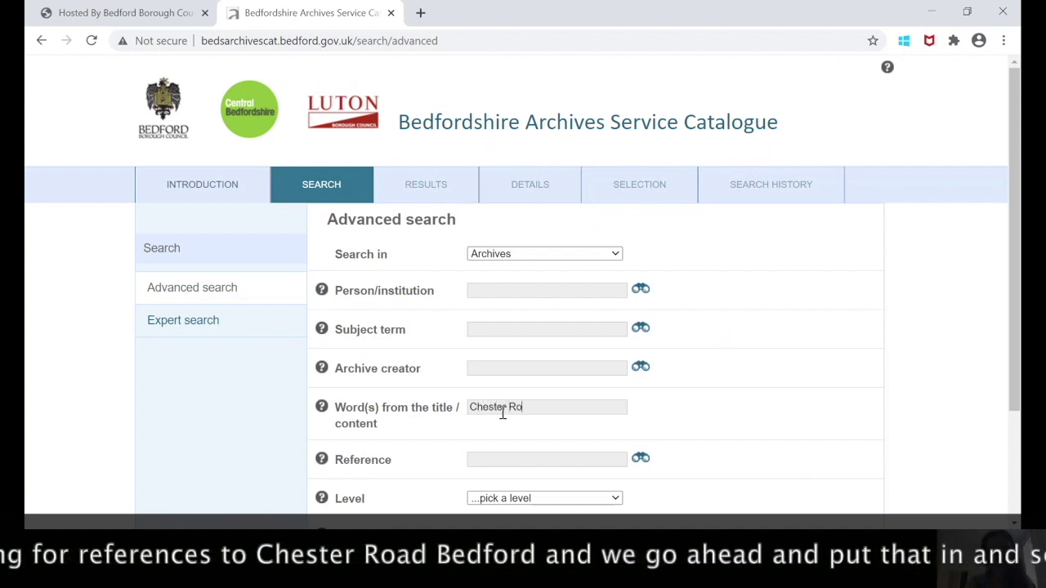
type("ad B")
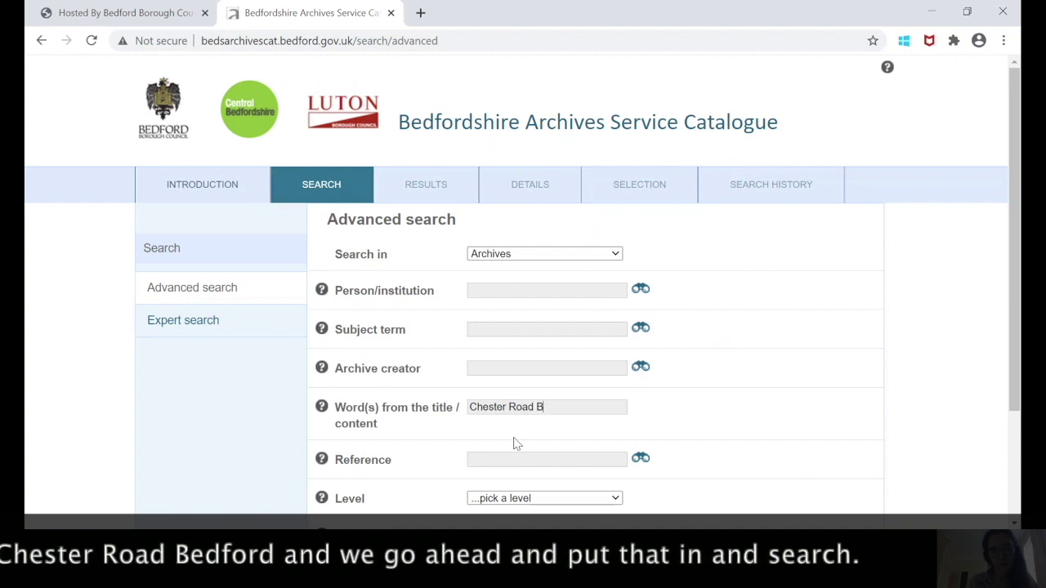
type("edford")
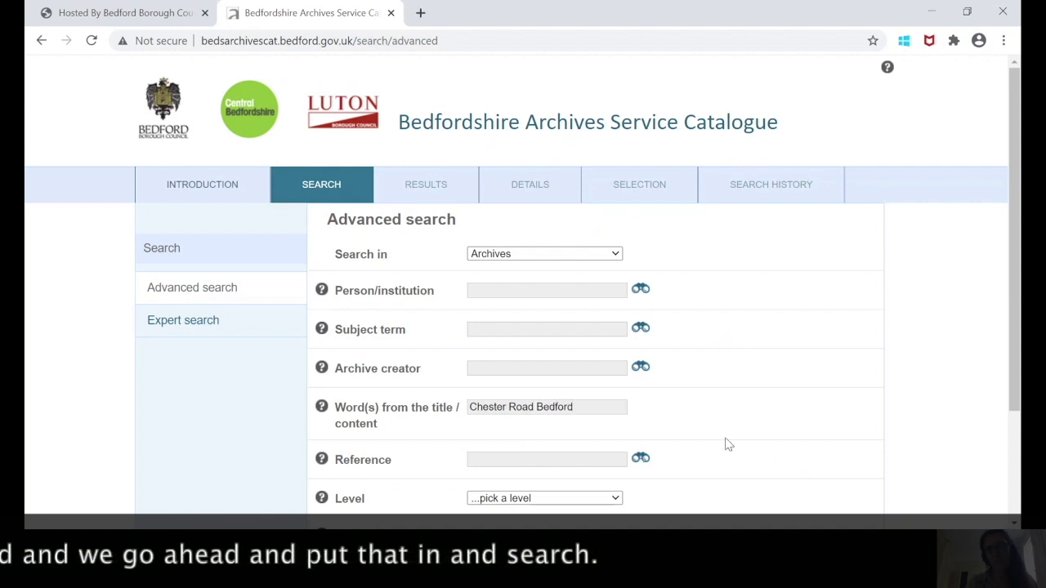
left_click_drag(1013, 330, 1011, 402)
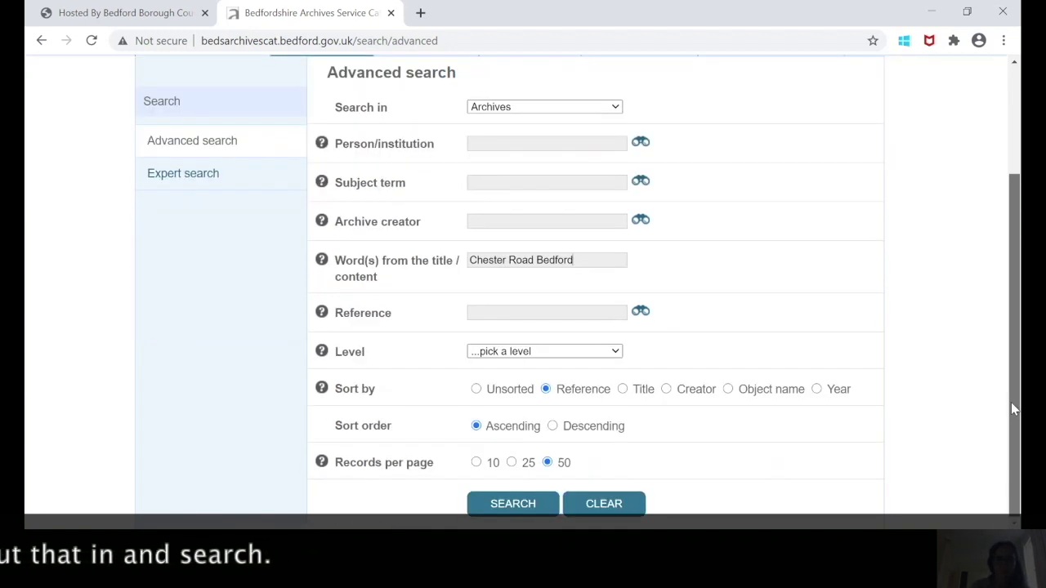
left_click(513, 504)
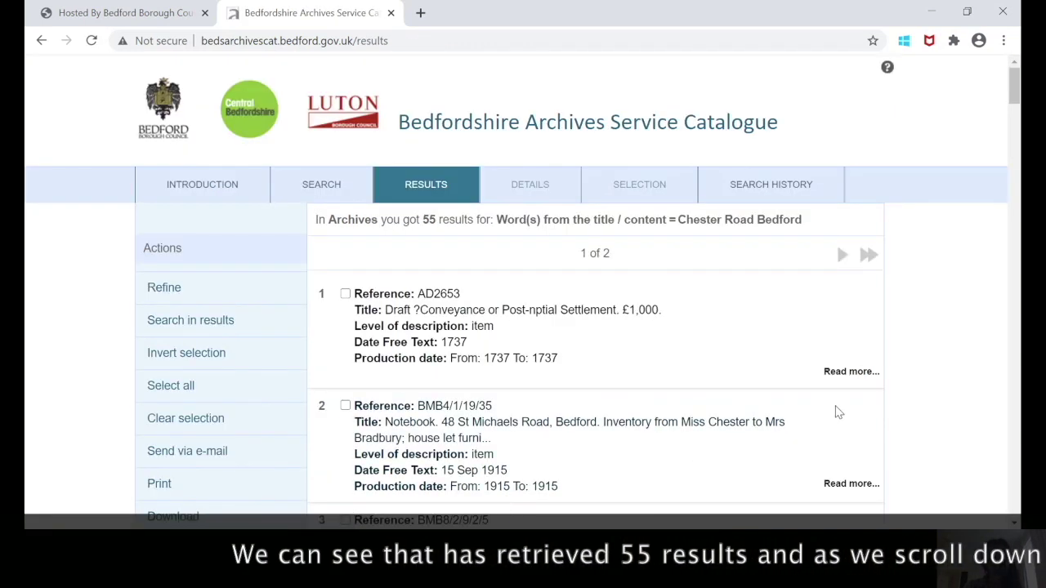
scroll(963, 364, "down", 2)
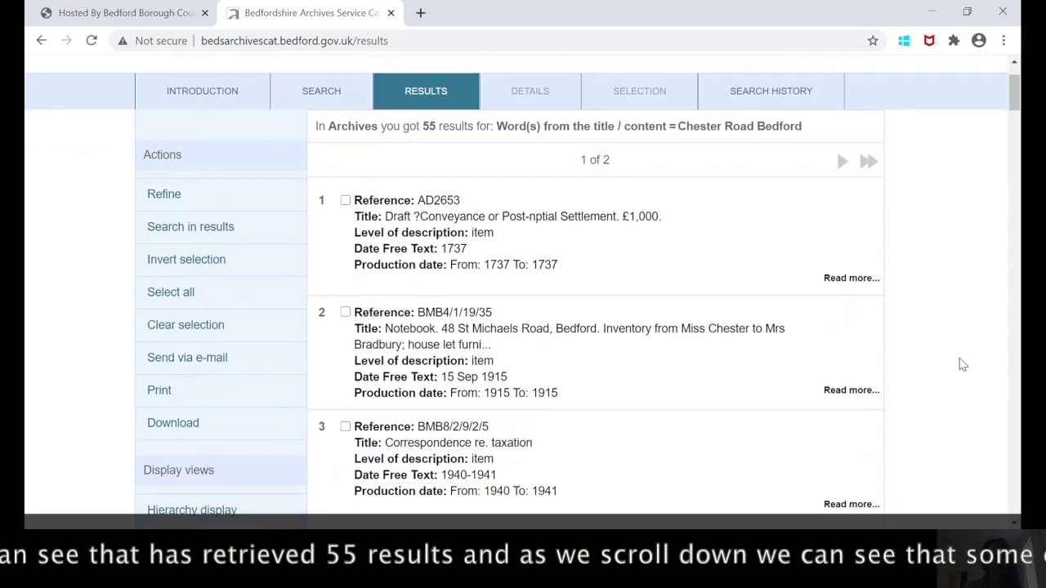
scroll(962, 365, "down", 3)
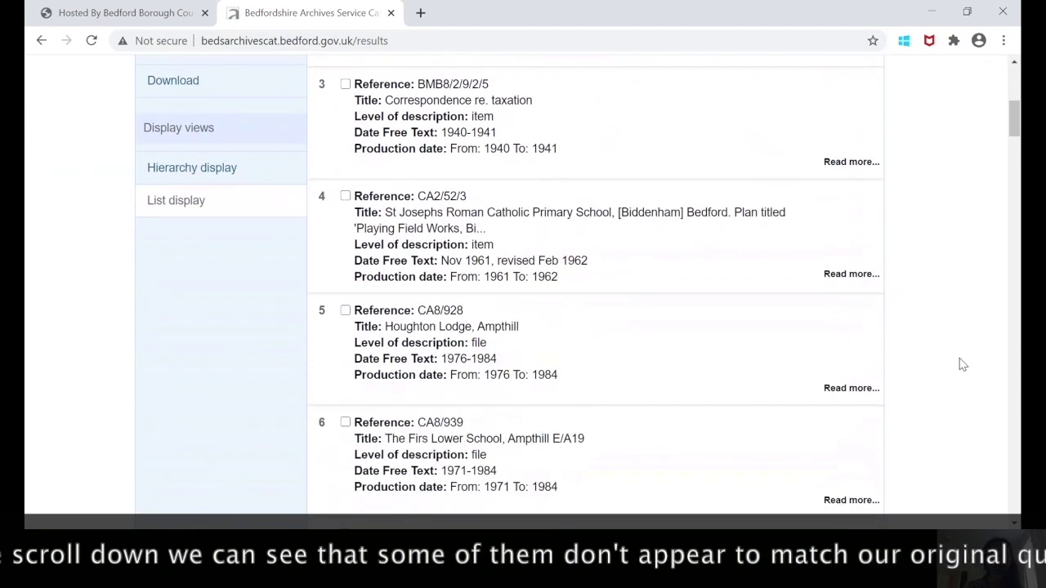
scroll(962, 365, "down", 1)
scroll(962, 364, "down", 1)
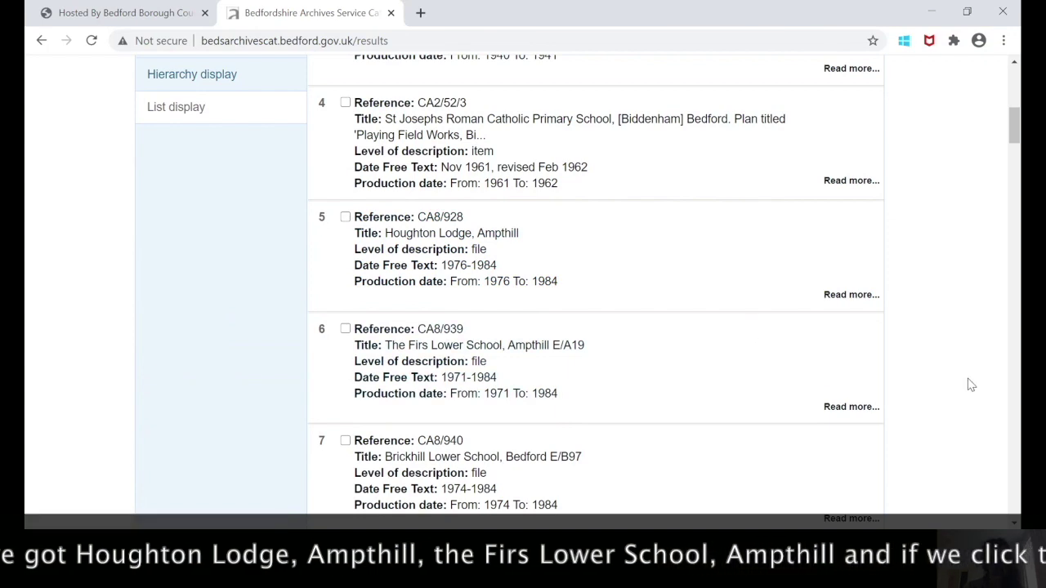
scroll(972, 385, "up", 2)
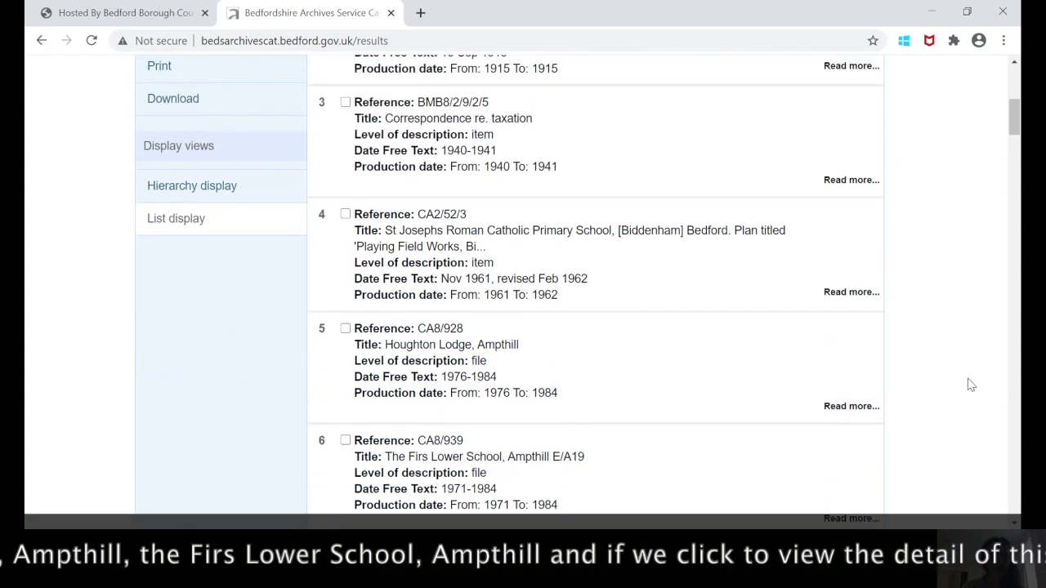
scroll(971, 385, "up", 3)
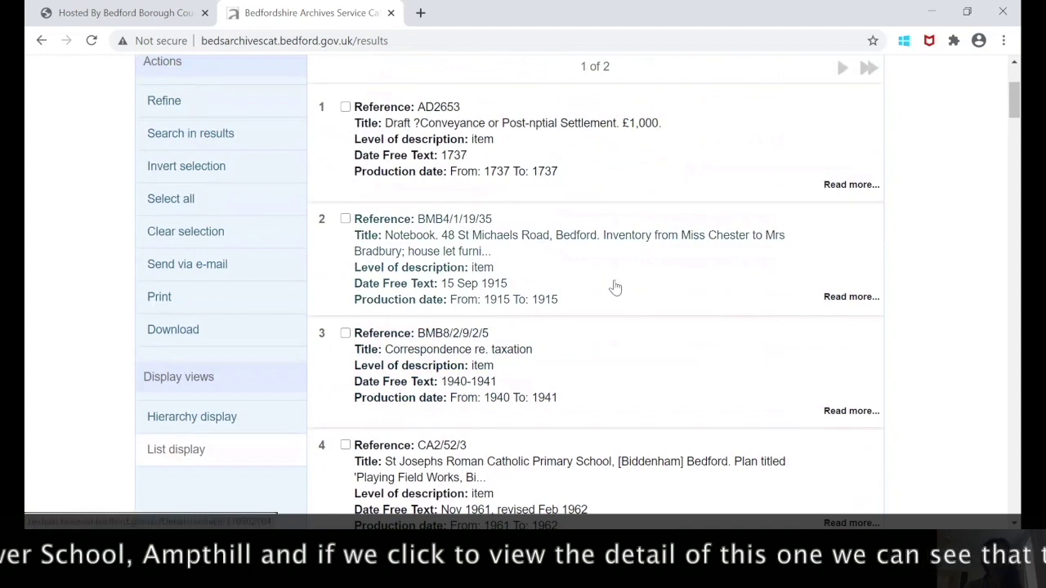
left_click(430, 278)
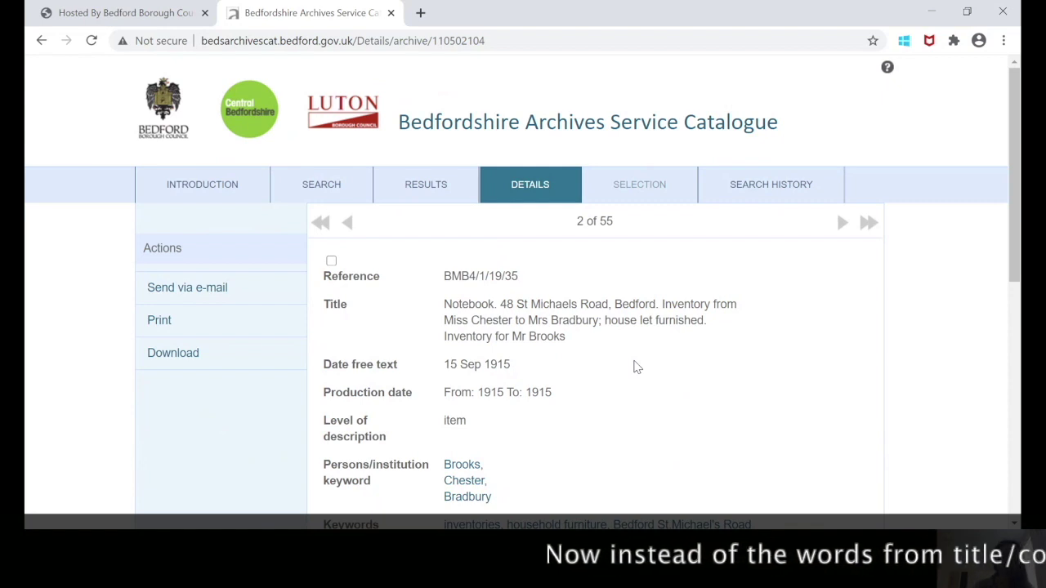
- Return to the advanced search form and clear all its search fields
left_click(346, 206)
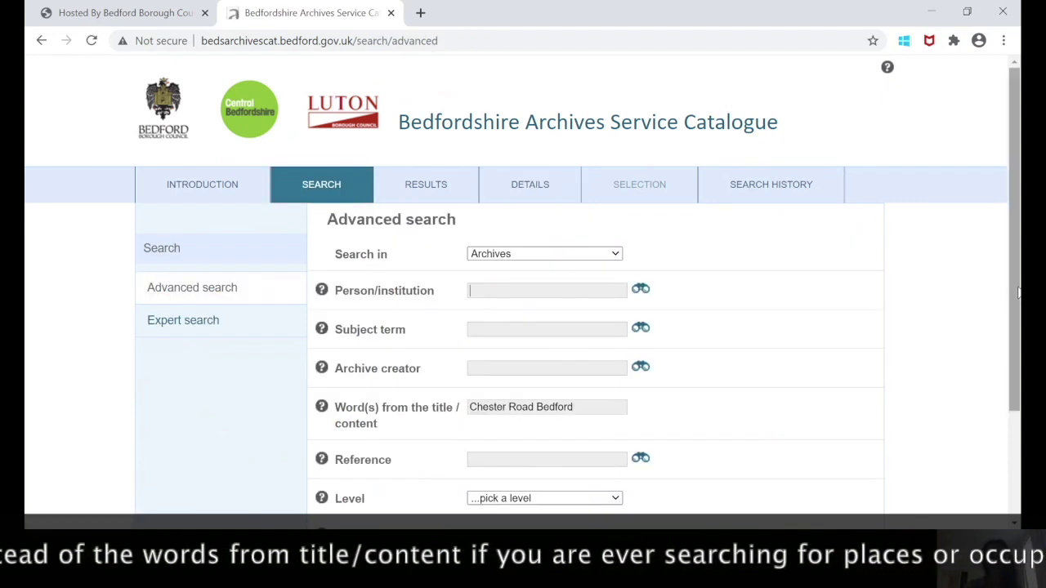
left_click_drag(1018, 291, 1018, 433)
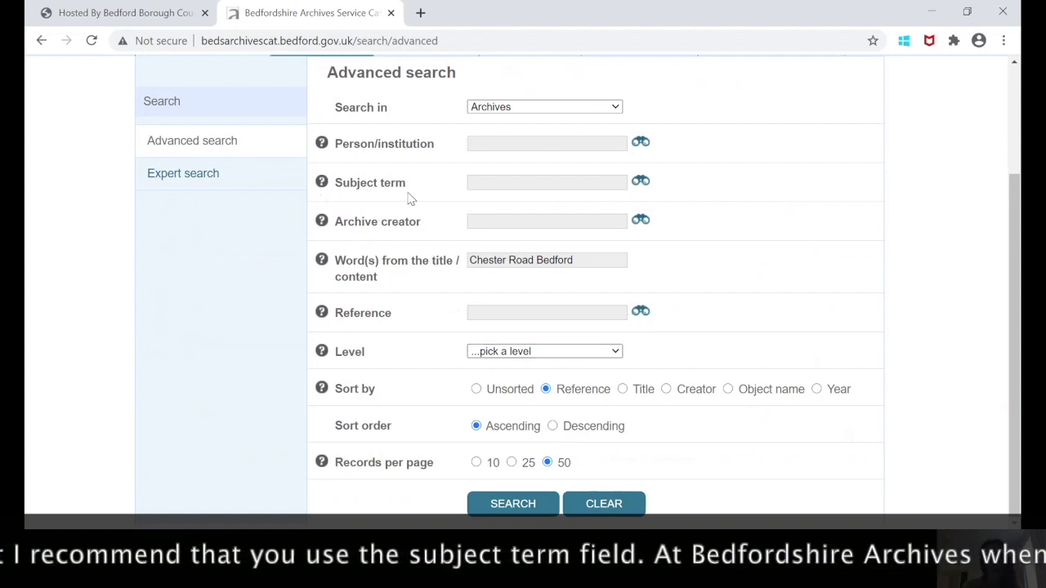
left_click(603, 504)
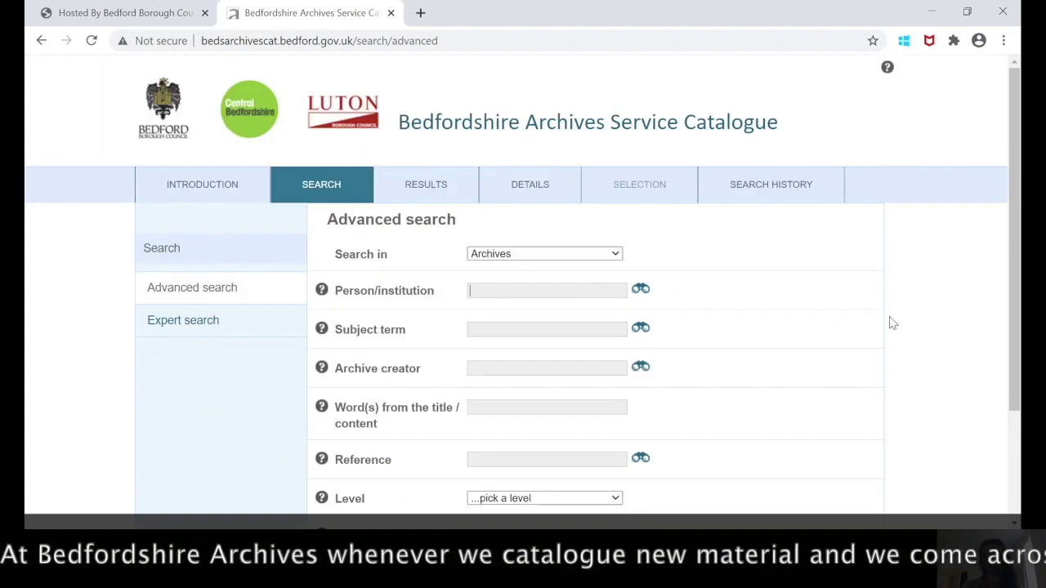
- Enter "Chester Road, Bedford" as the subject term in the advanced search
scroll(522, 276, "down", 3)
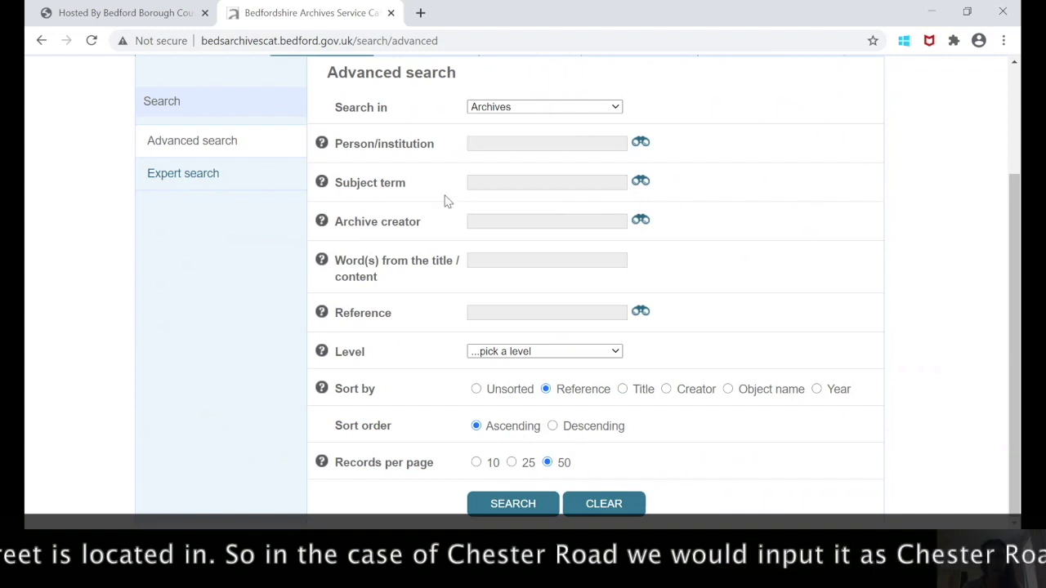
left_click(497, 180)
type("Che")
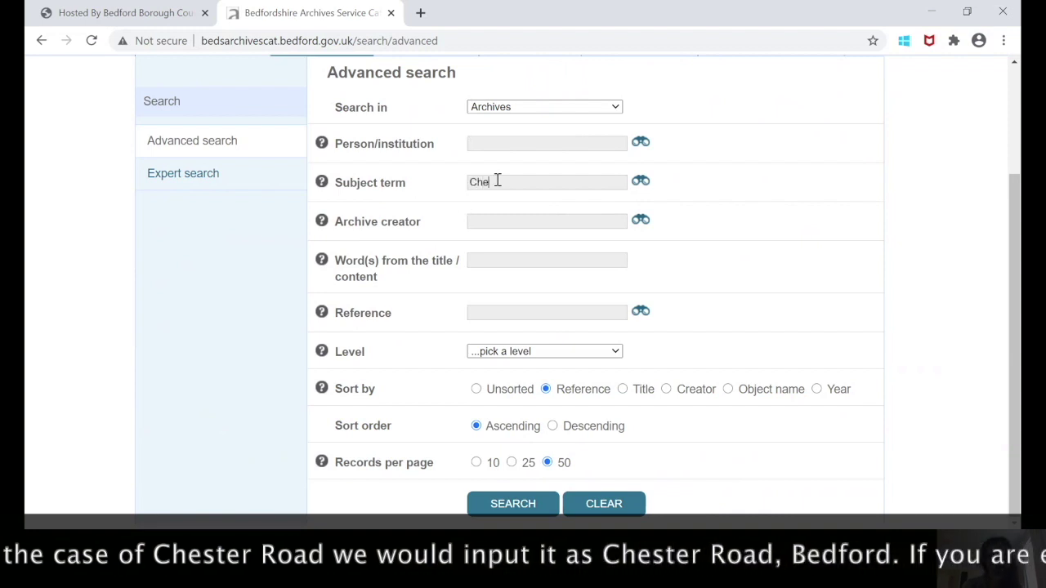
type("ster Road,")
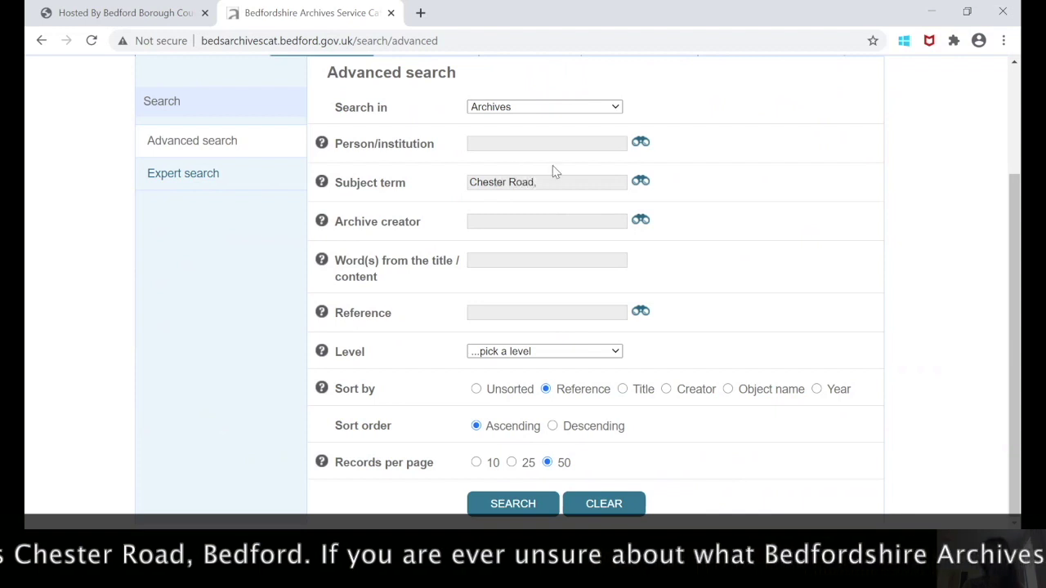
type(" Bedford")
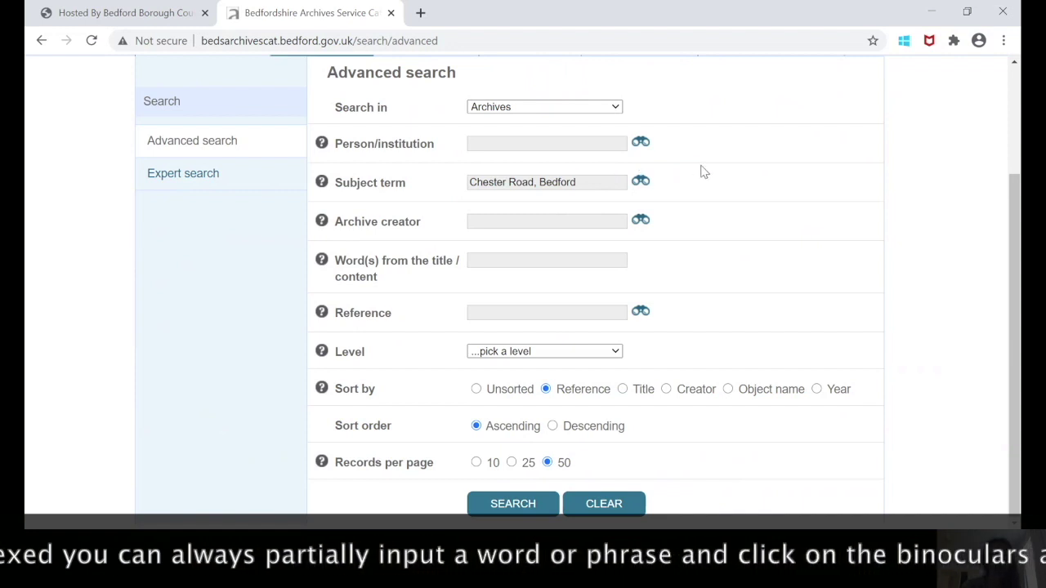
- Shorten the subject term to "Chester Road", look up the matching index terms, and choose "Chester Road, Bedford"
key("BackSpace")
key("BackSpace")
key("BackSpace")
key("BackSpace")
key("BackSpace")
key("BackSpace")
key("BackSpace")
key("BackSpace")
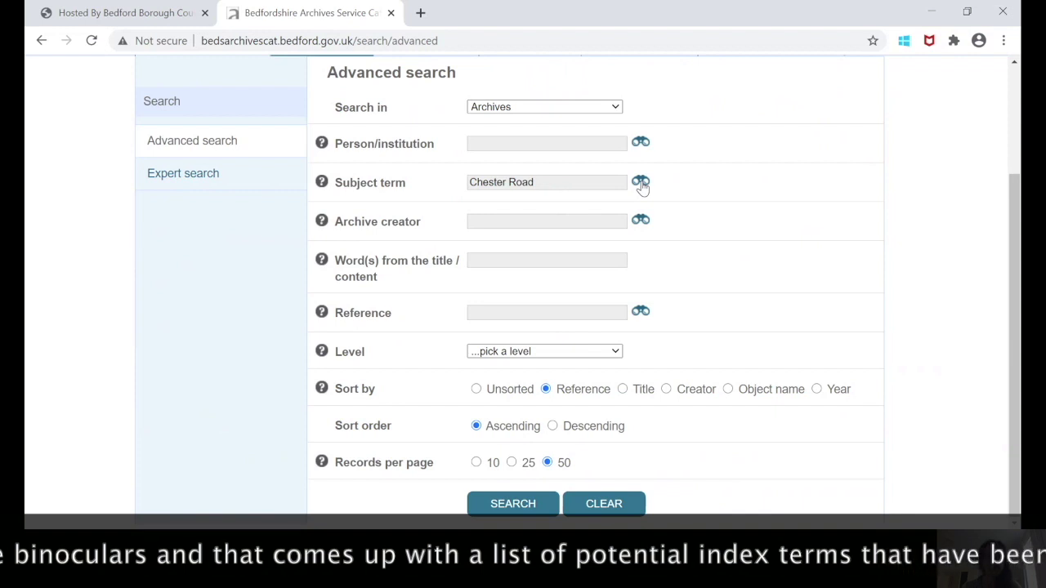
left_click(641, 182)
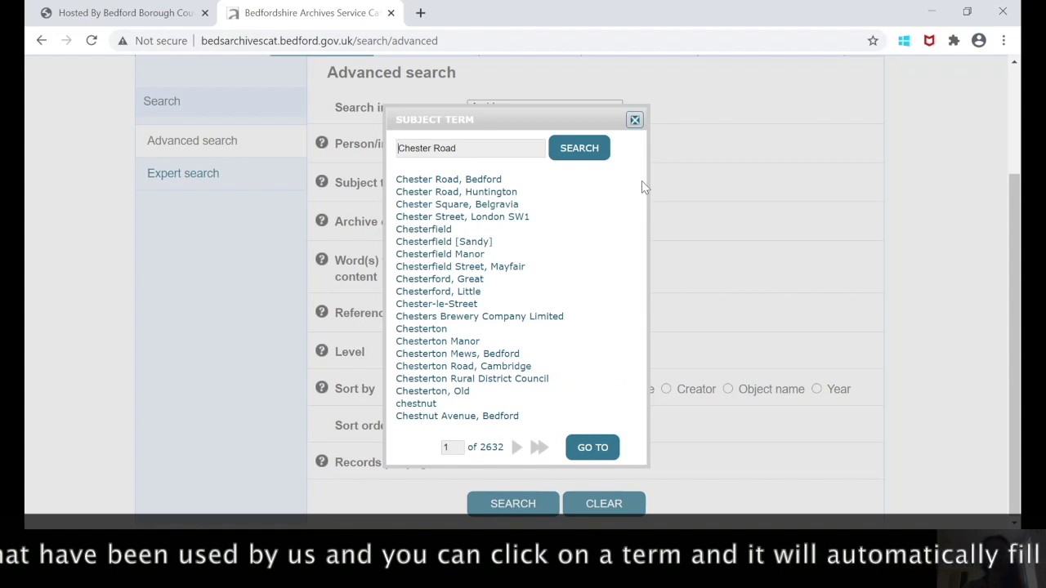
left_click(489, 180)
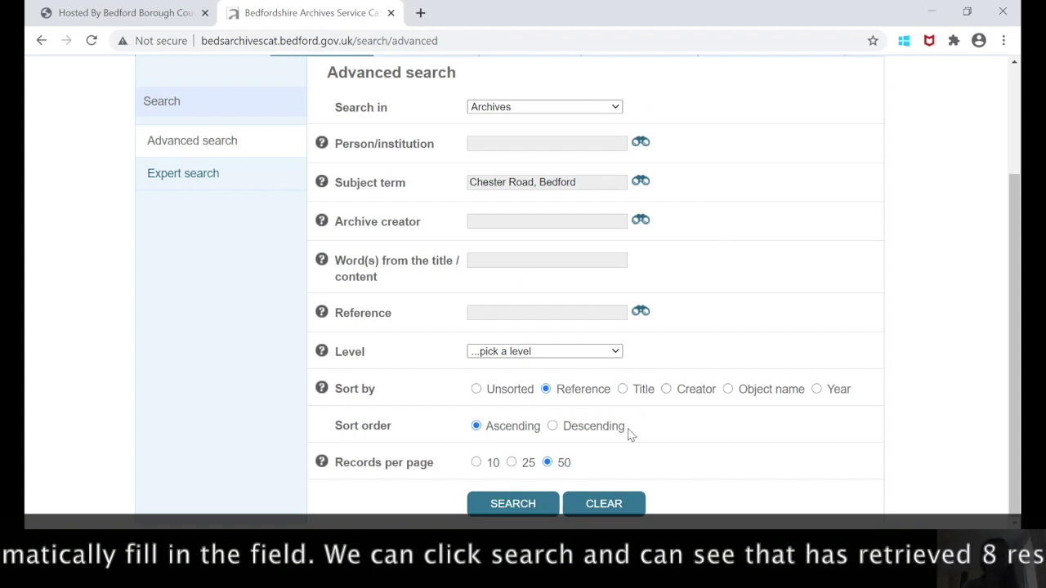
- Run the subject term search and open the record of the file on Westfield Youth Club, Chester Road
left_click(505, 504)
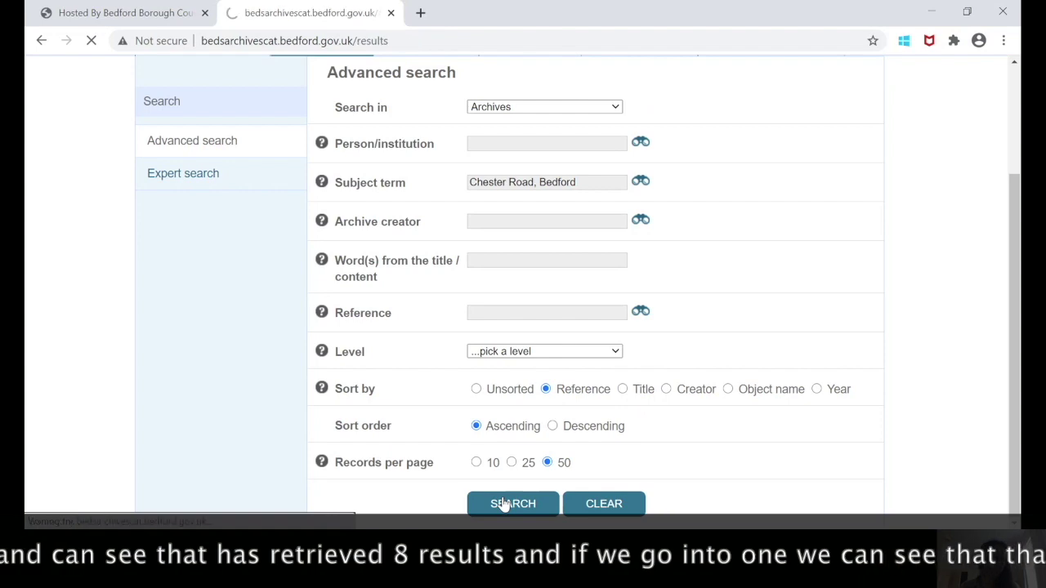
scroll(504, 505, "down", 3)
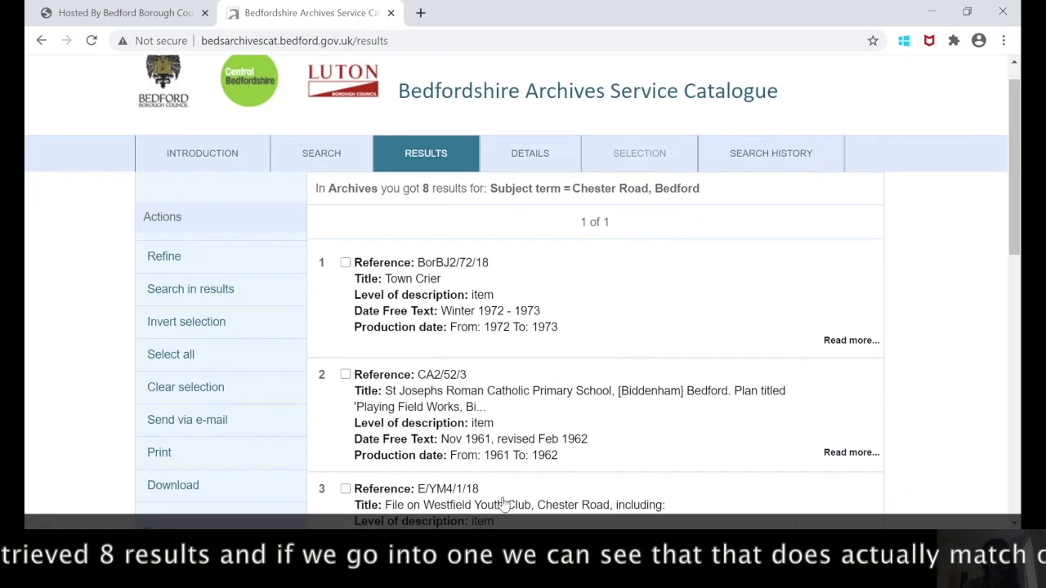
scroll(504, 505, "down", 2)
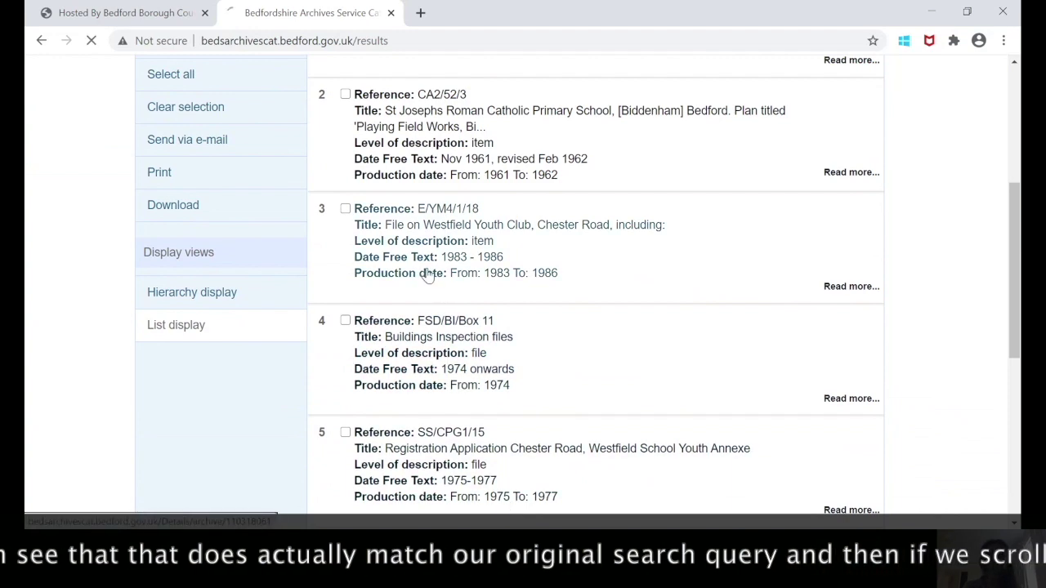
left_click(428, 276)
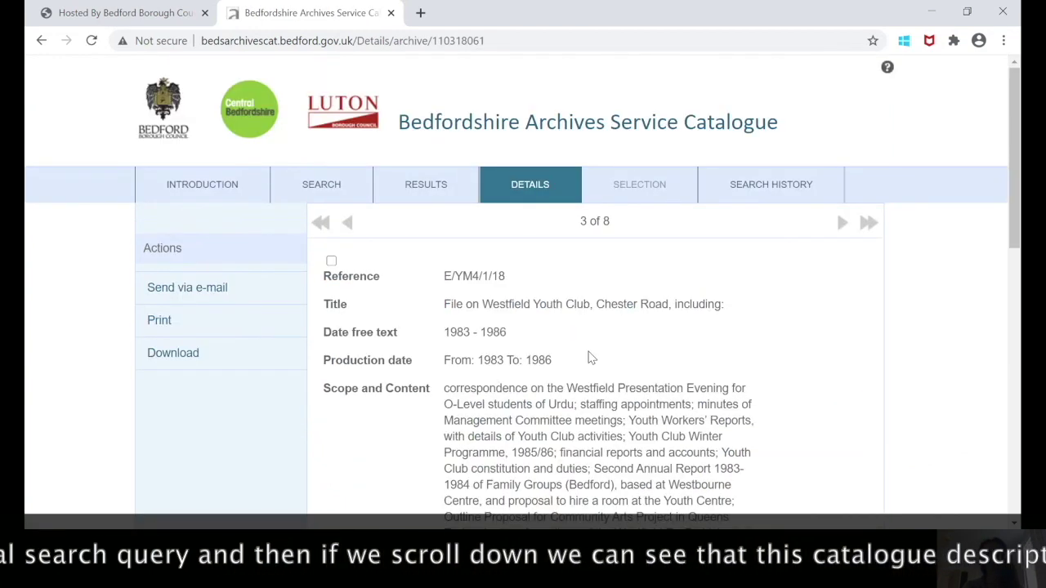
- Review the record's description and keywords, and start a fresh search from its keyword "teaching"
scroll(592, 358, "down", 2)
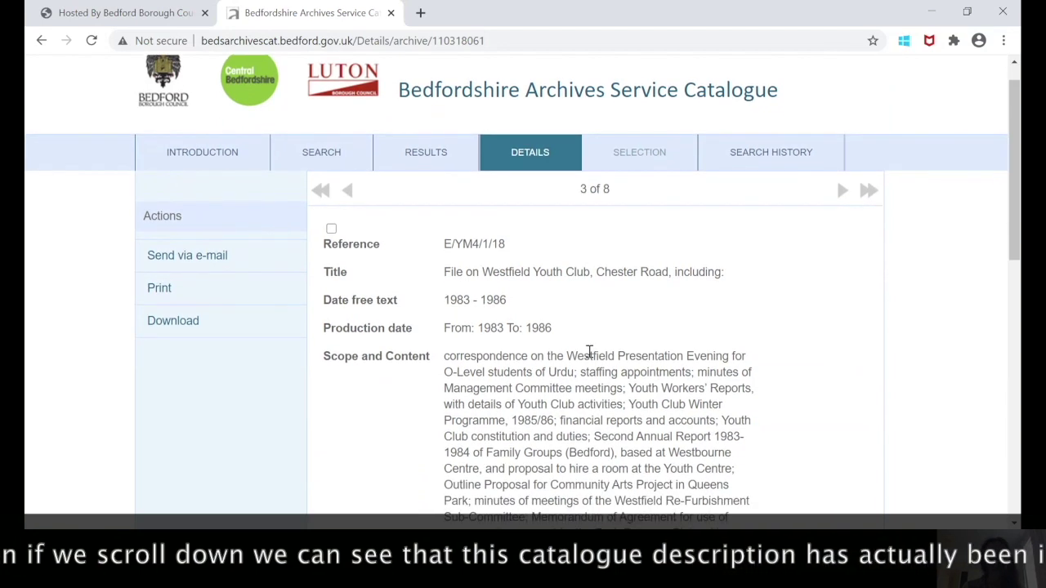
scroll(588, 351, "down", 3)
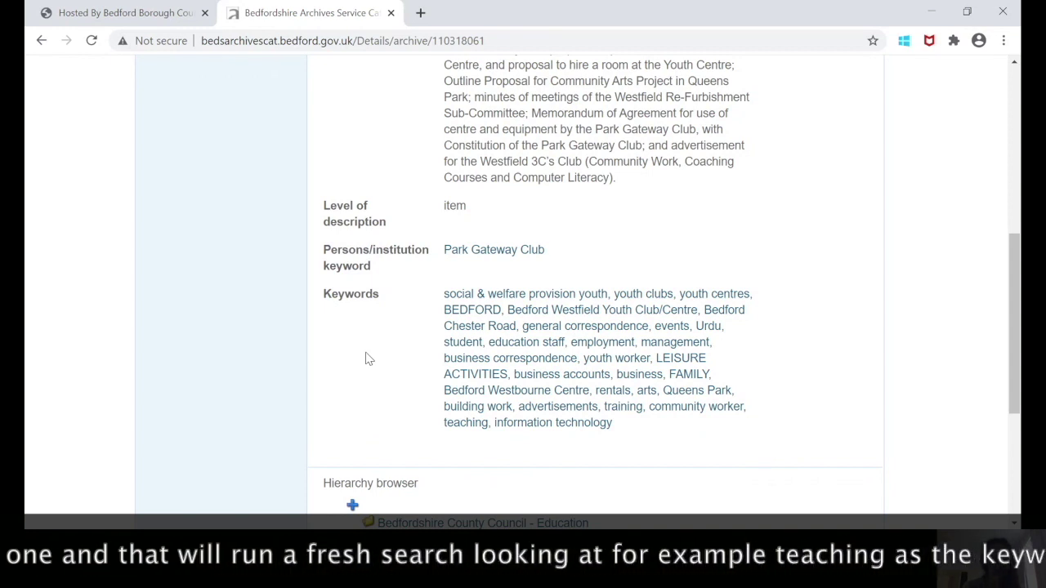
left_click(464, 425)
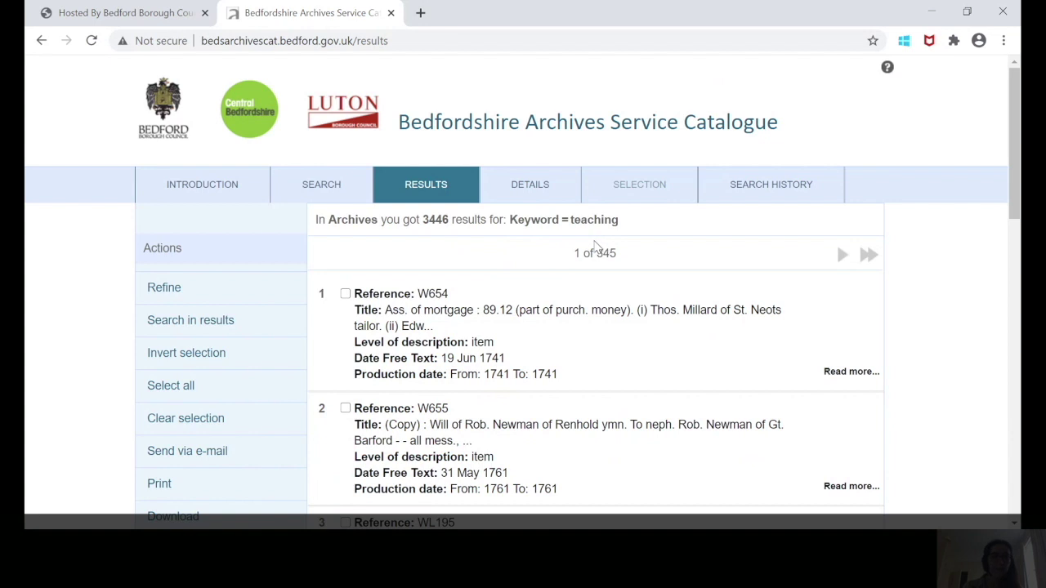
- Return to the advanced search and examine the field for words from the title or content
left_click(332, 190)
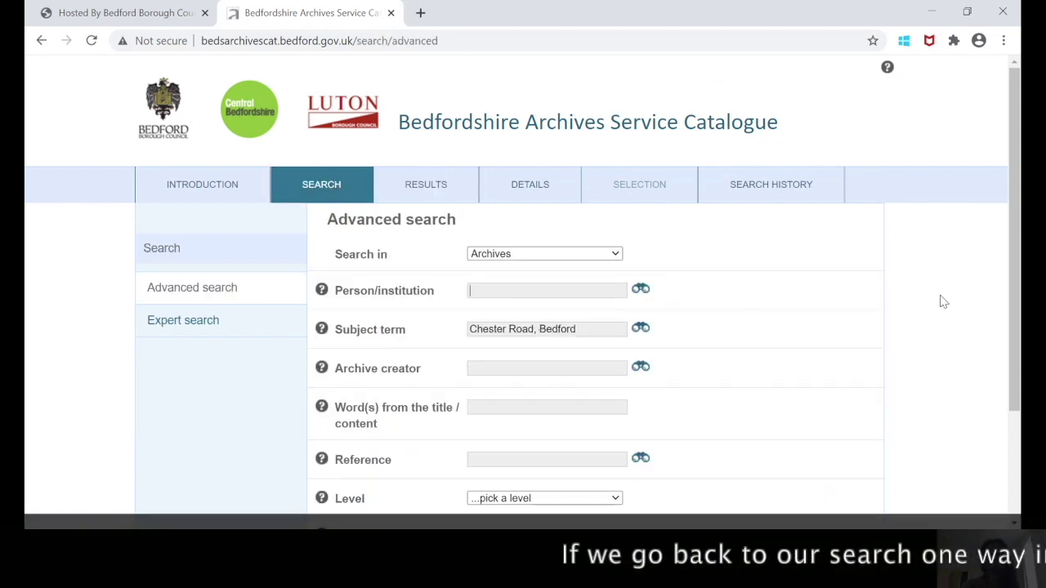
left_click_drag(1019, 286, 1020, 336)
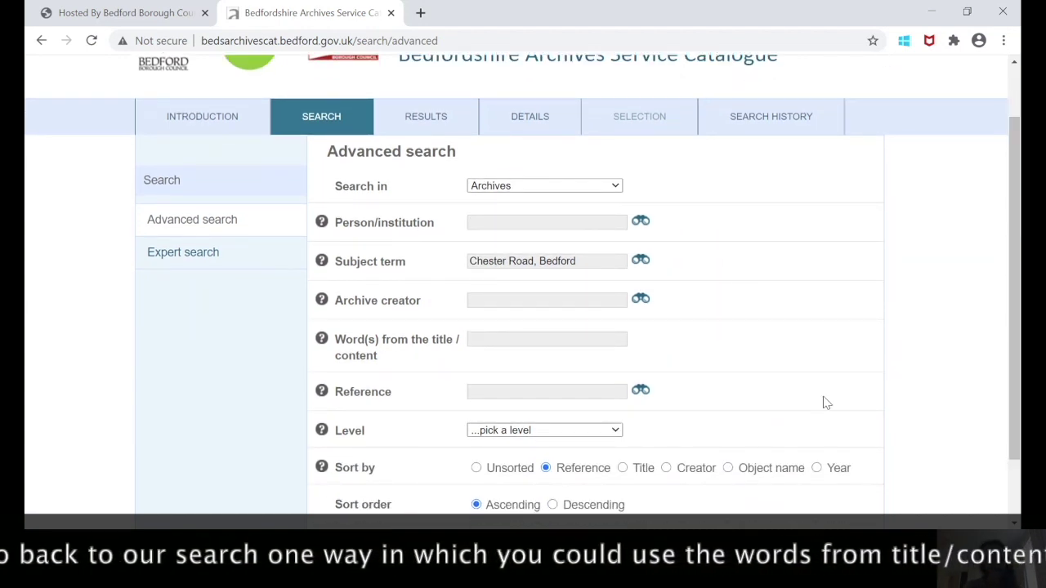
left_click(558, 339)
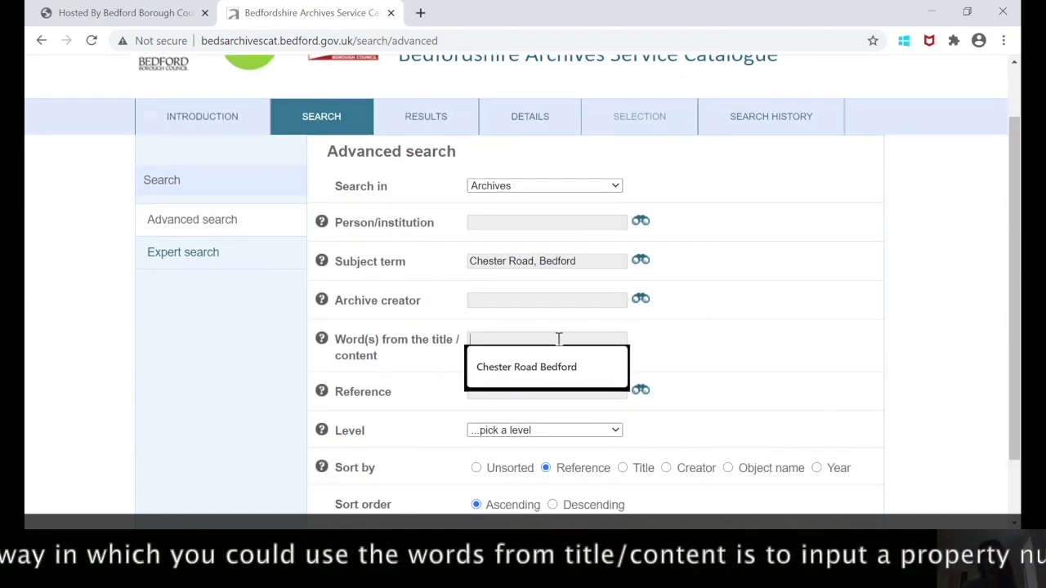
left_click(722, 387)
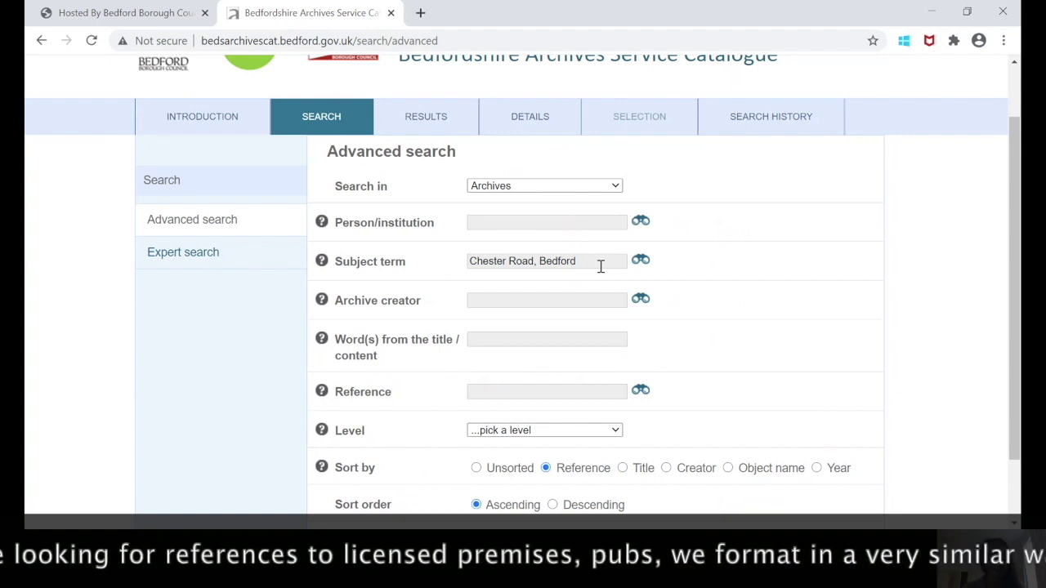
- Replace the subject term with "Red Lion,", look up the matching index terms, and choose "Red Lion, Ampthill"
left_click_drag(601, 265, 466, 272)
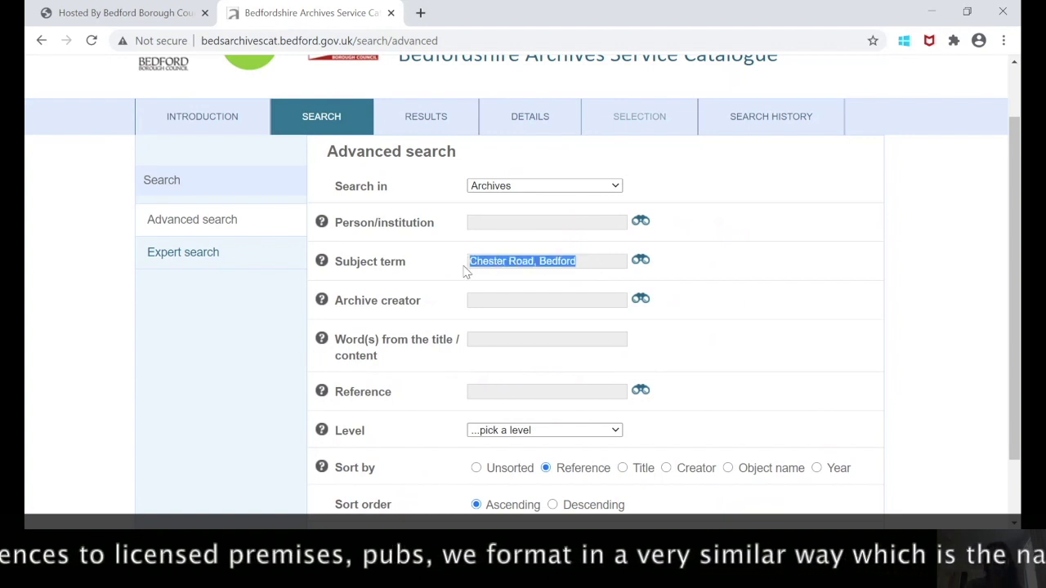
key("BackSpace")
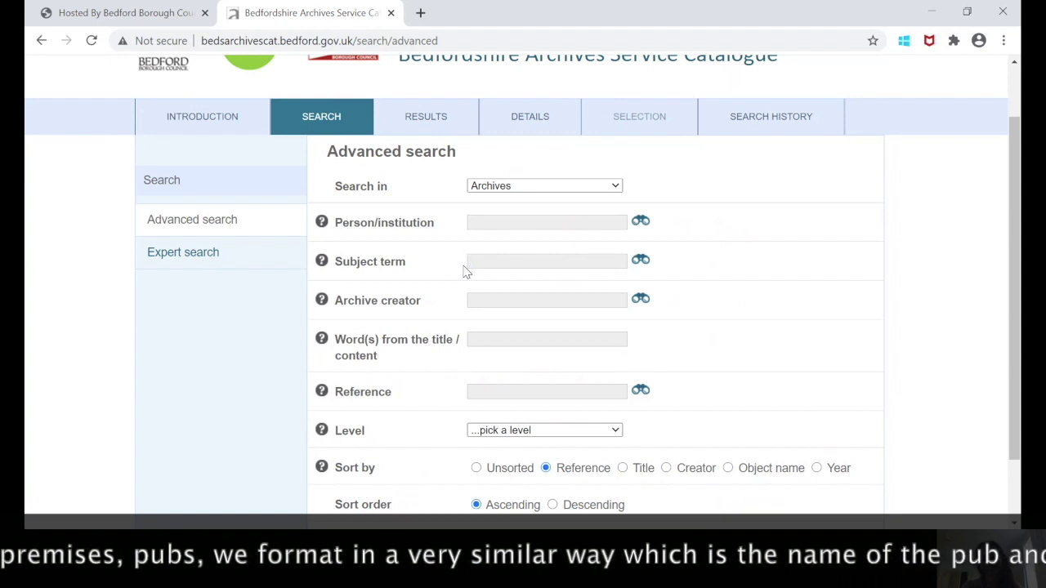
type("Re")
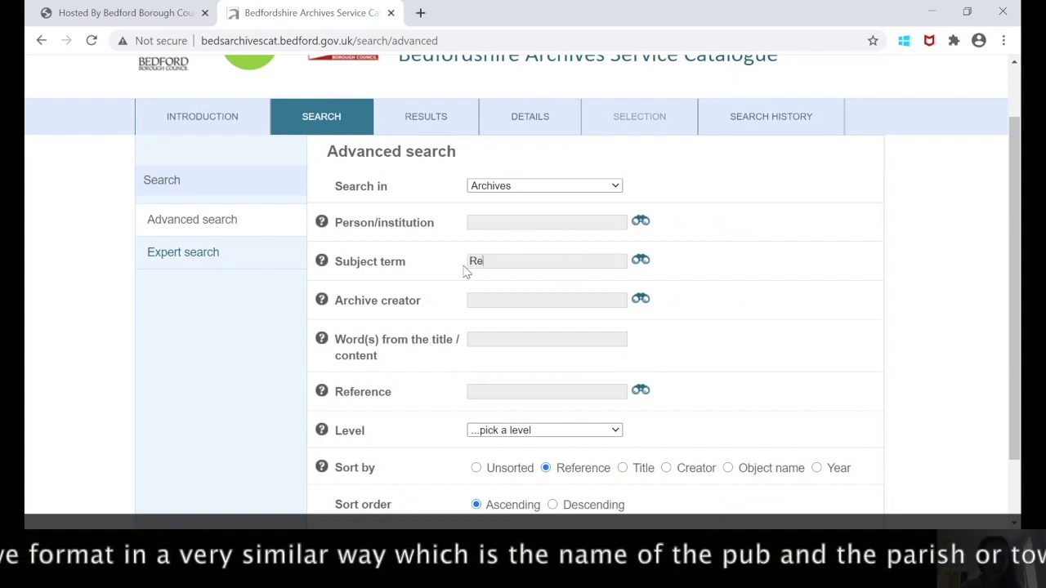
type("d Lion,")
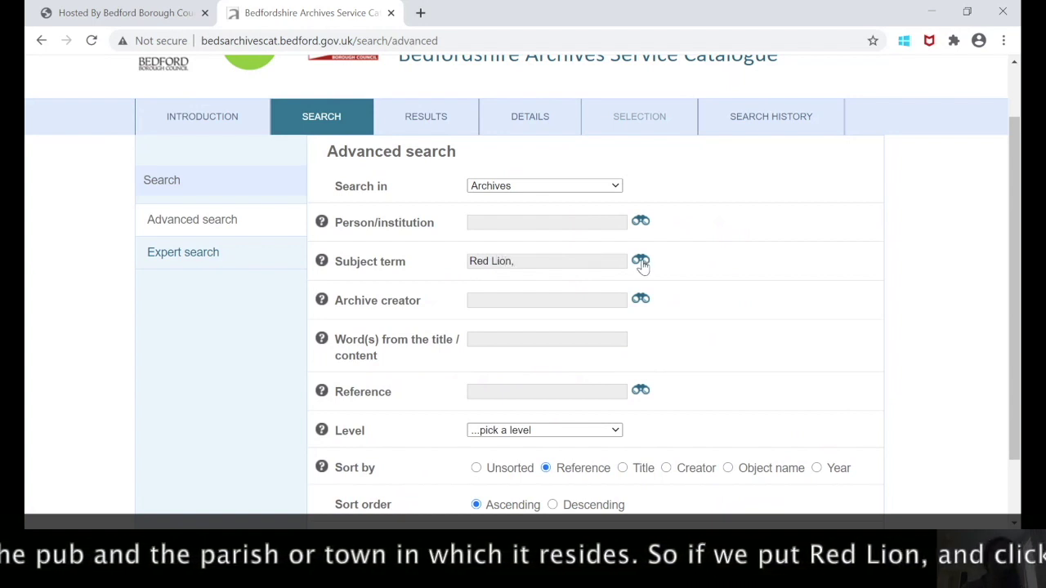
left_click(641, 262)
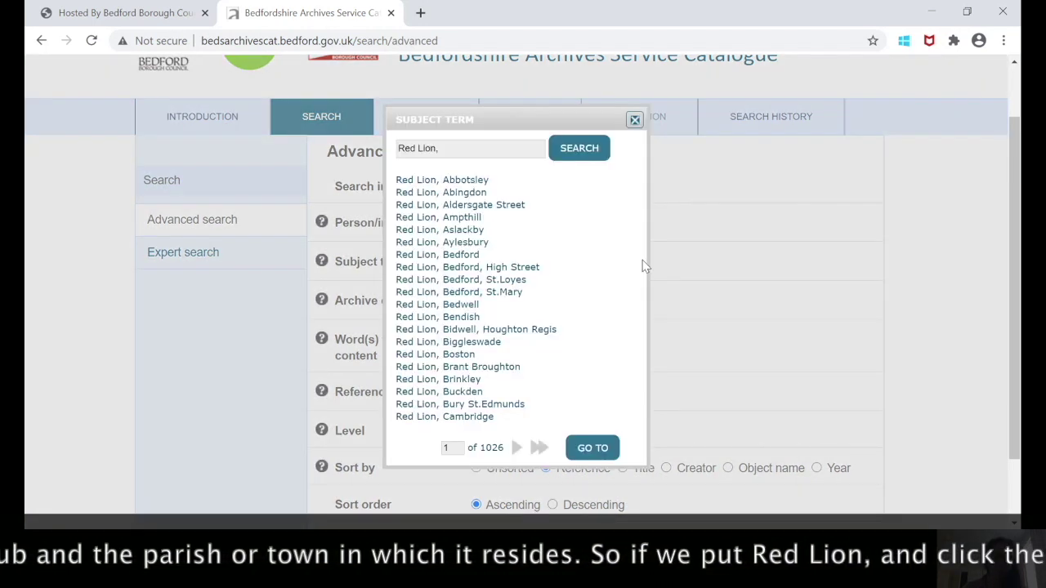
left_click(462, 217)
- Run the subject term search and open the record of the Church Street photograph showing the Old Red Lion sign
scroll(562, 507, "down", 1)
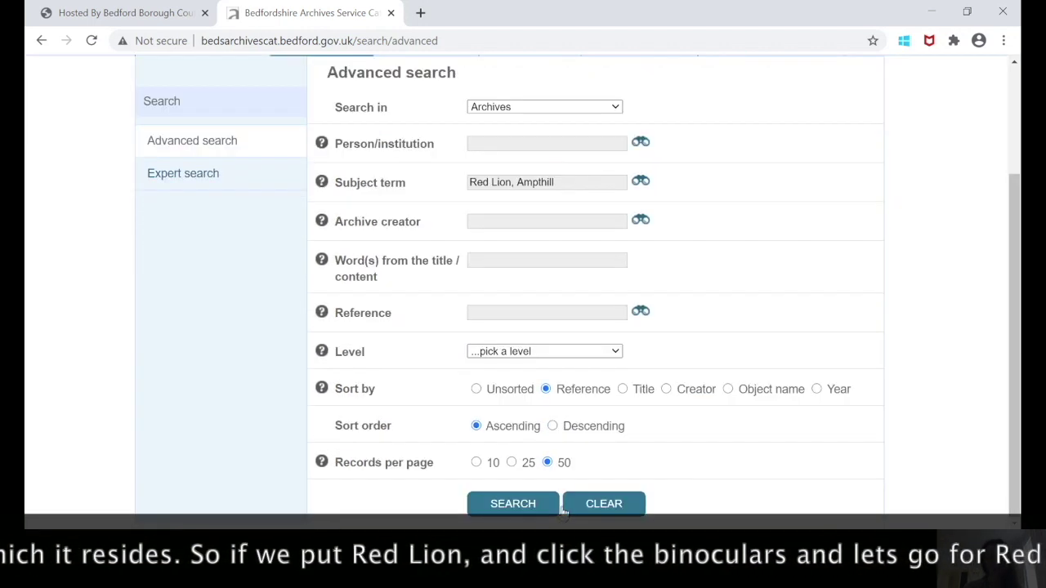
left_click(514, 505)
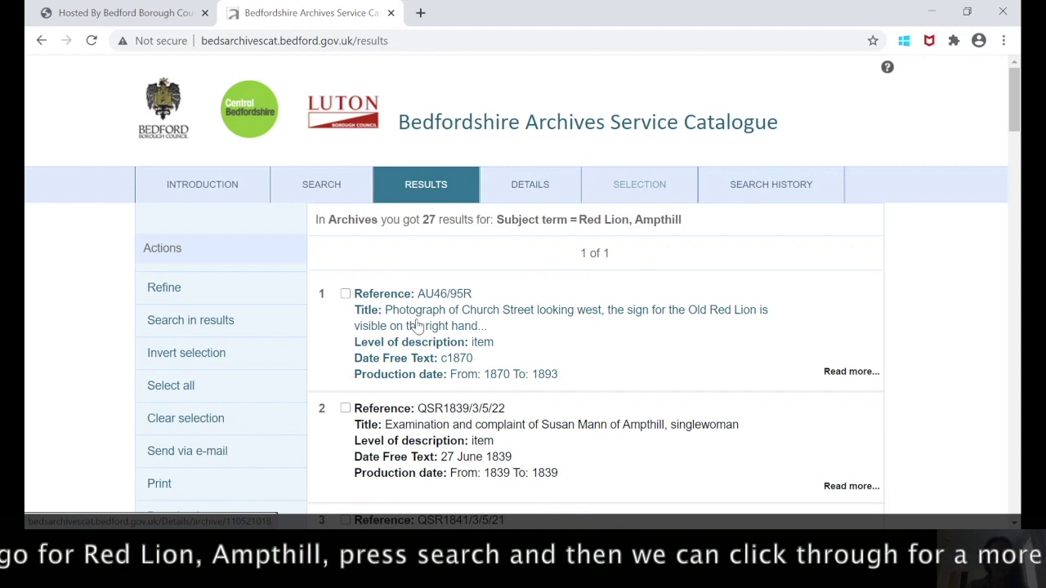
left_click(417, 326)
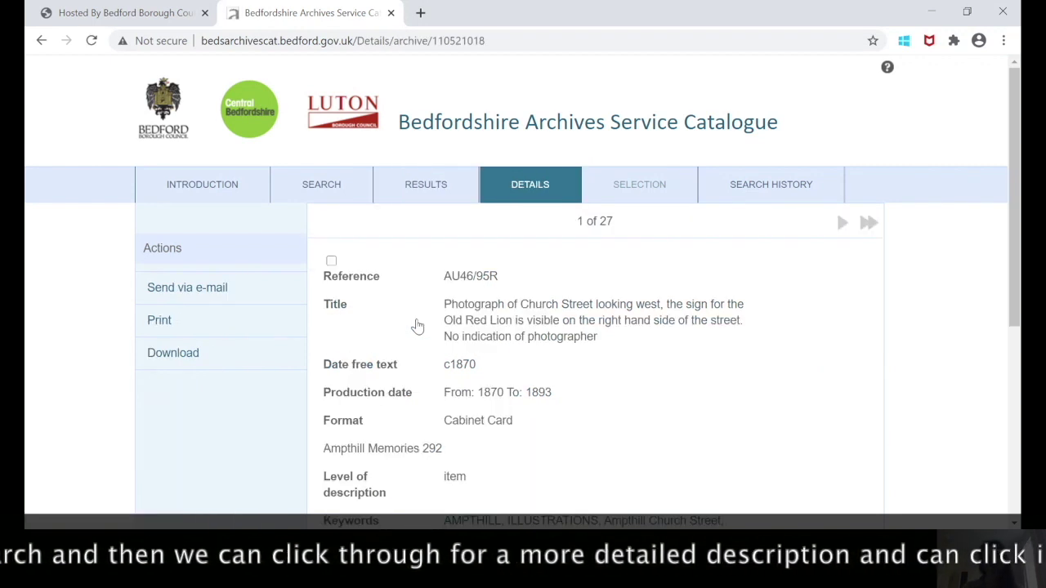
- Mark records AU46/95R, QSR1841/3/5/21 and QSR1842/4/5/51 for the selection, and open the list of selected records
left_click(331, 262)
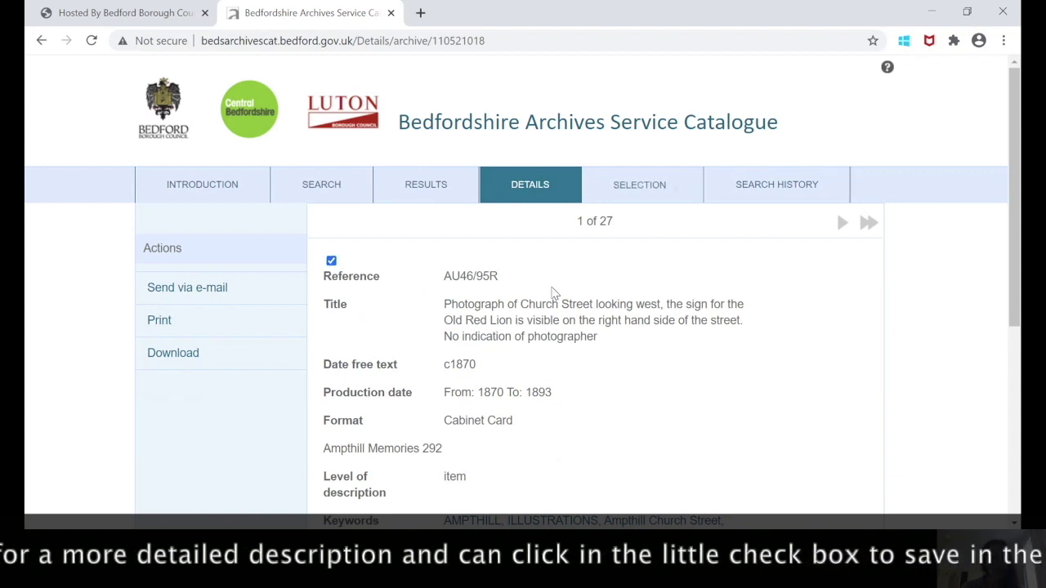
left_click(839, 224)
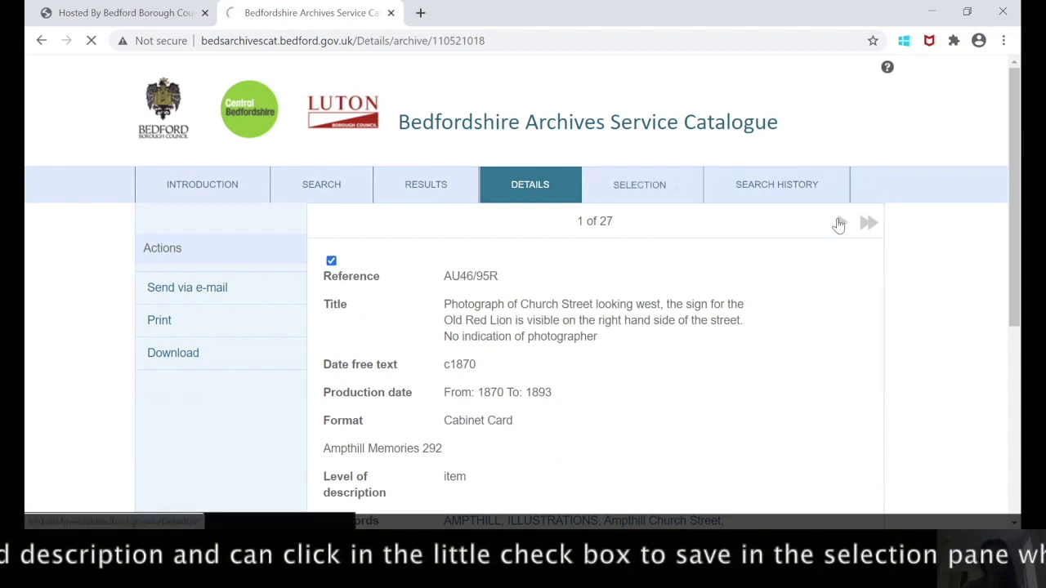
left_click(840, 224)
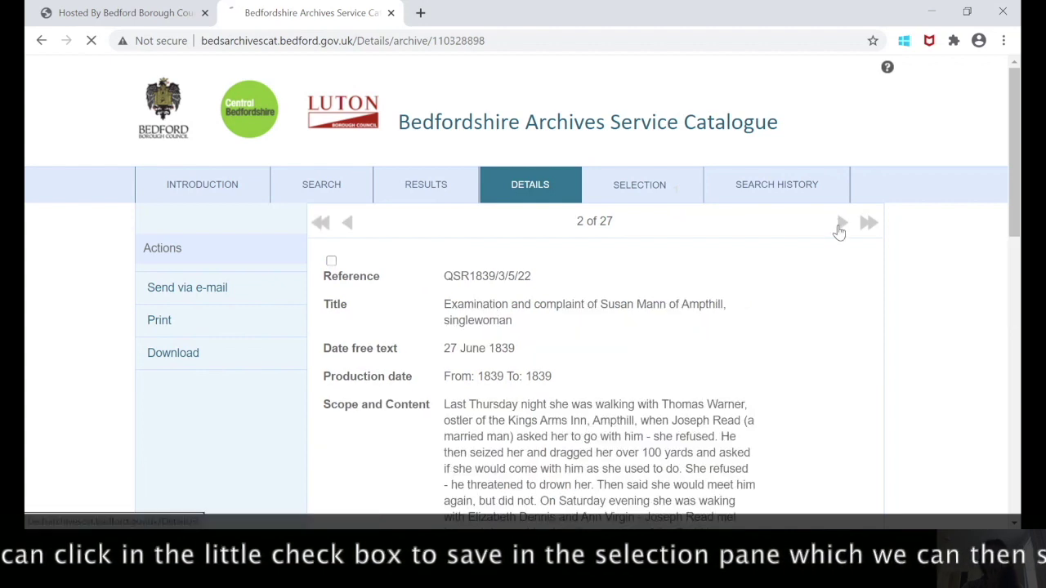
left_click(331, 262)
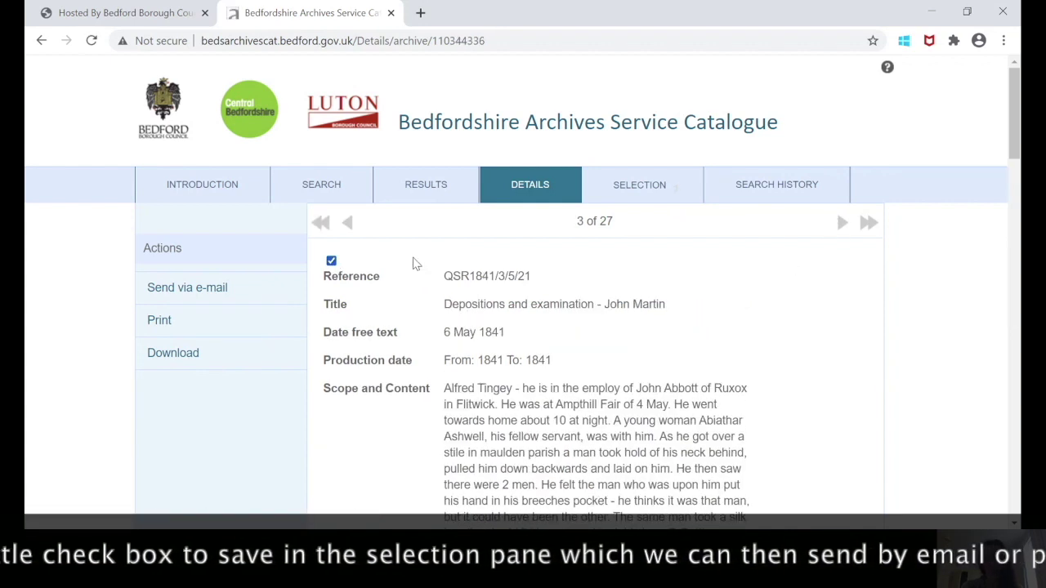
left_click(841, 222)
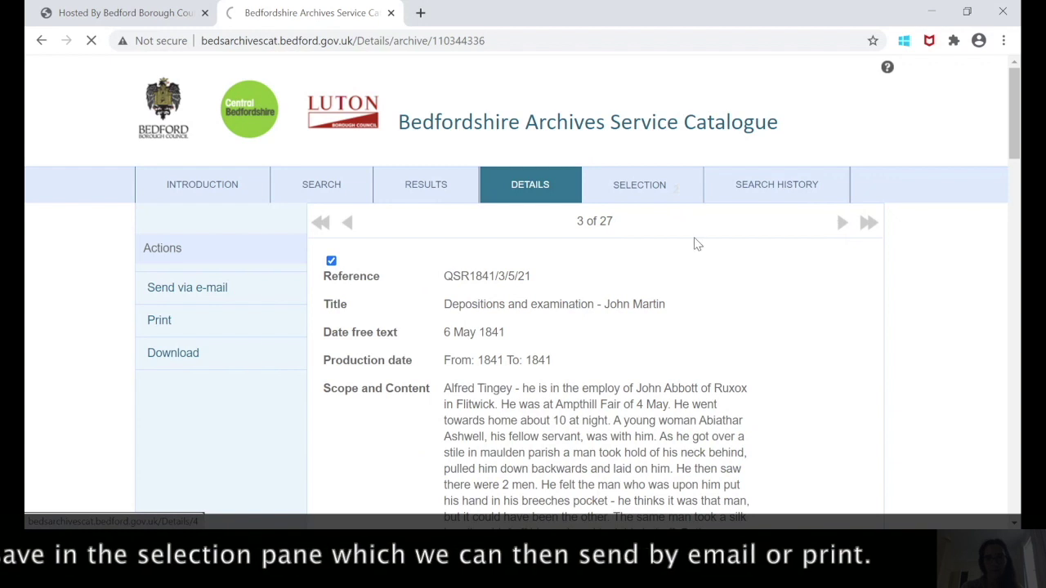
left_click(331, 262)
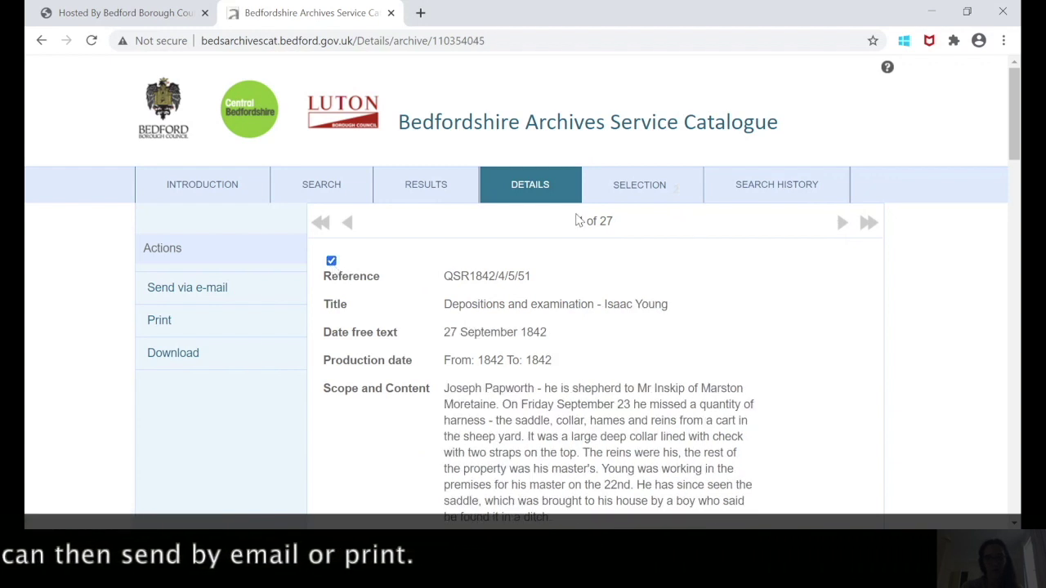
left_click(656, 200)
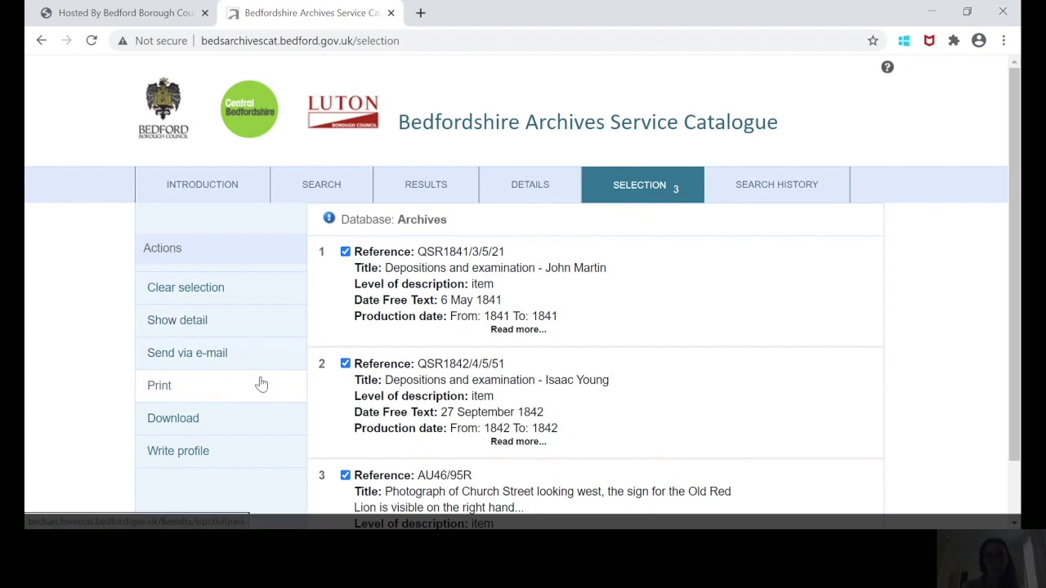
- Return to the advanced search and clear all its search fields
left_click(325, 189)
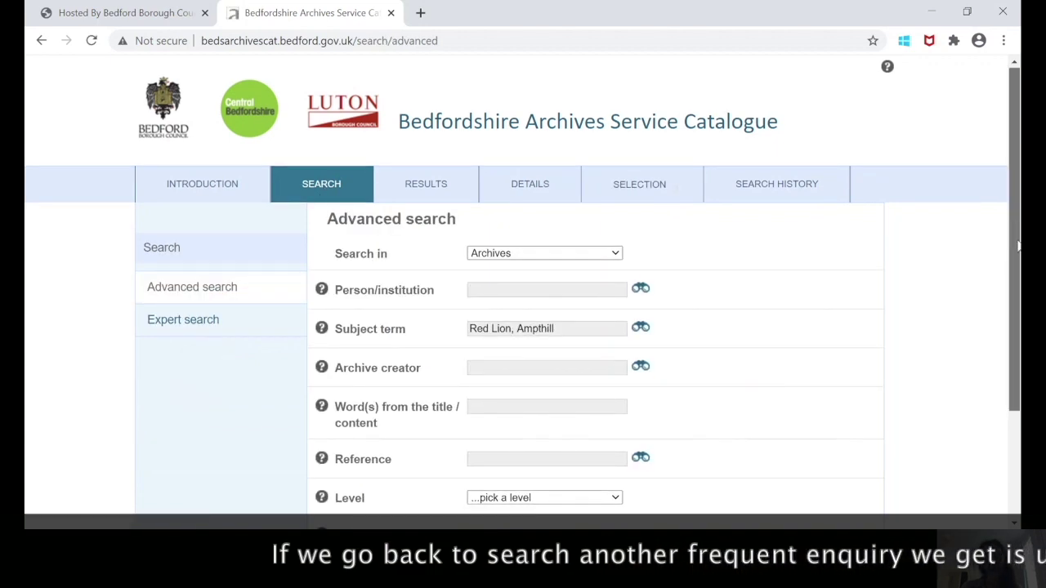
scroll(1014, 230, "down", 3)
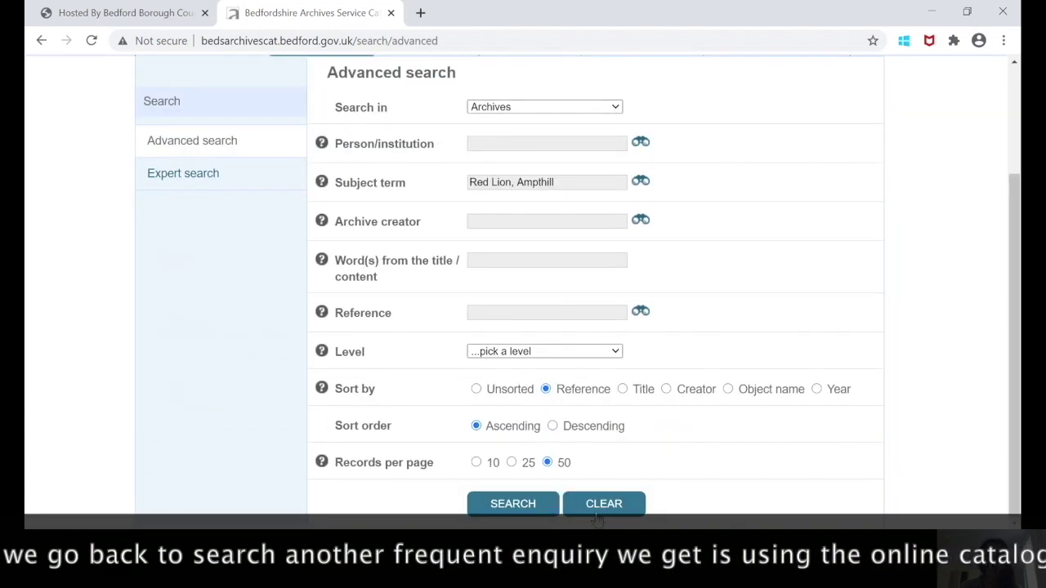
left_click(630, 510)
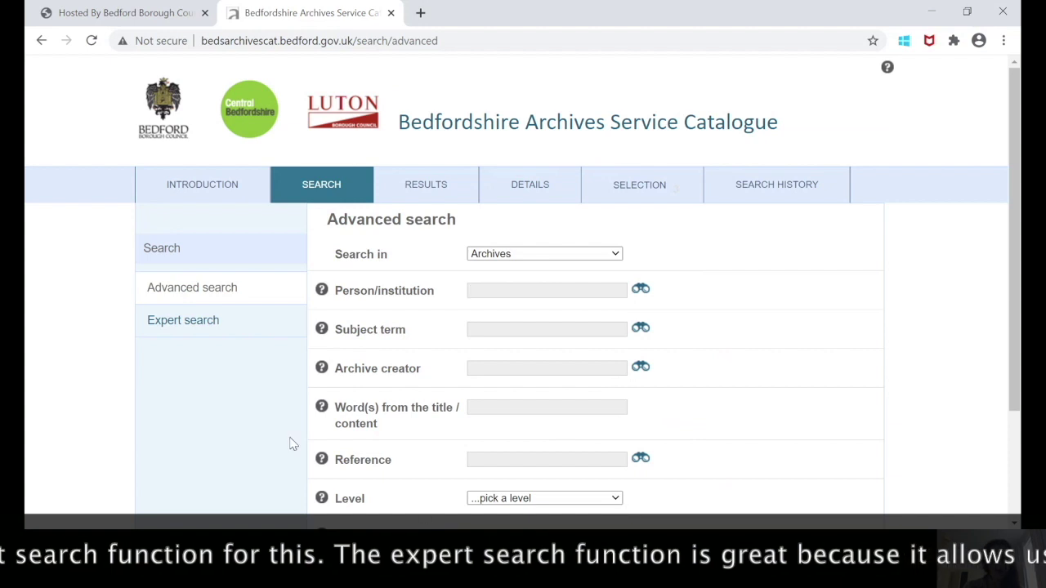
- Run an expert search for records with the subject term "Cardington" and a second subject term "Maps"
left_click(220, 326)
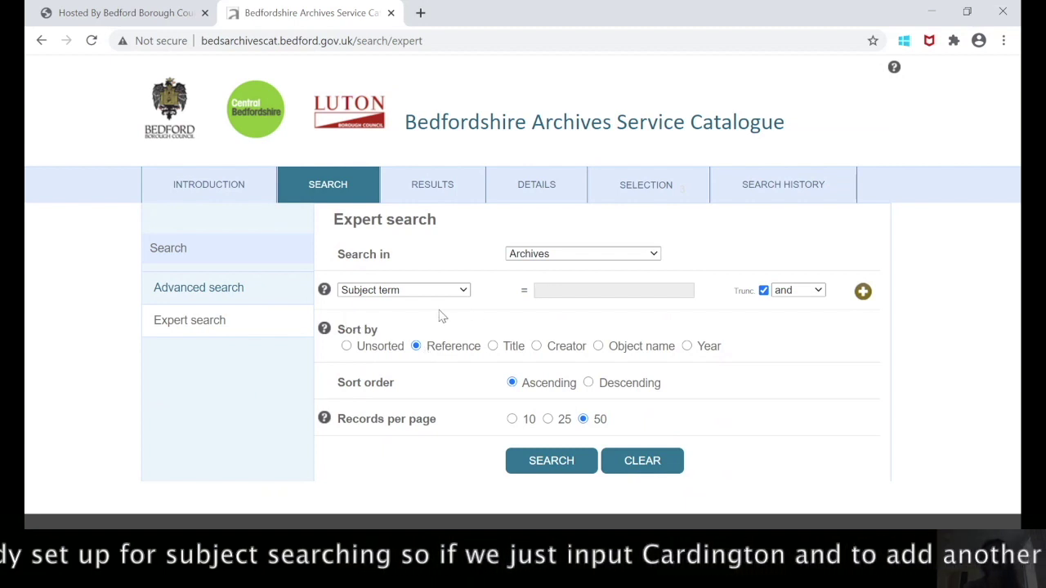
type("C")
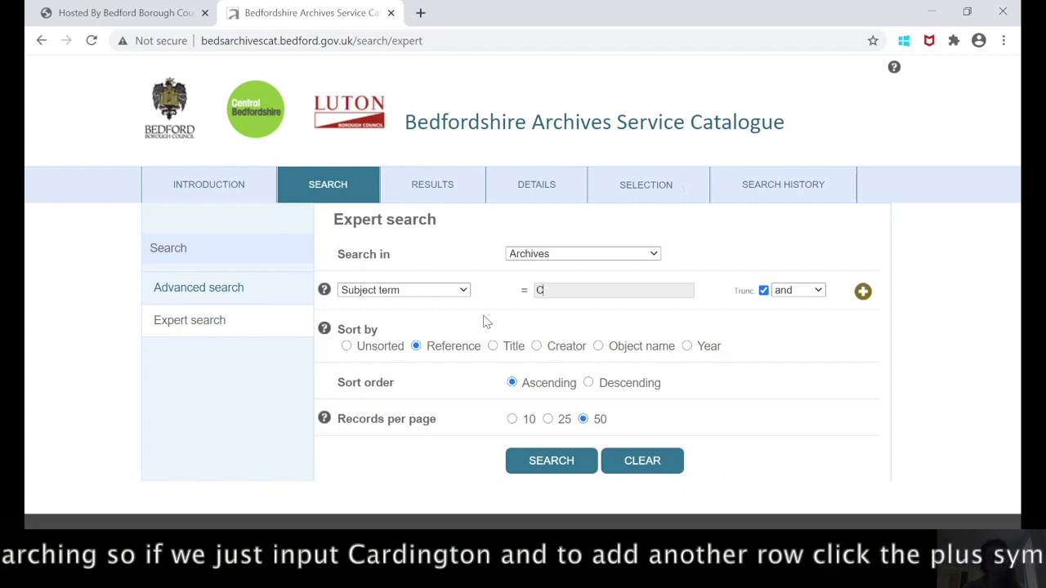
type("ardington")
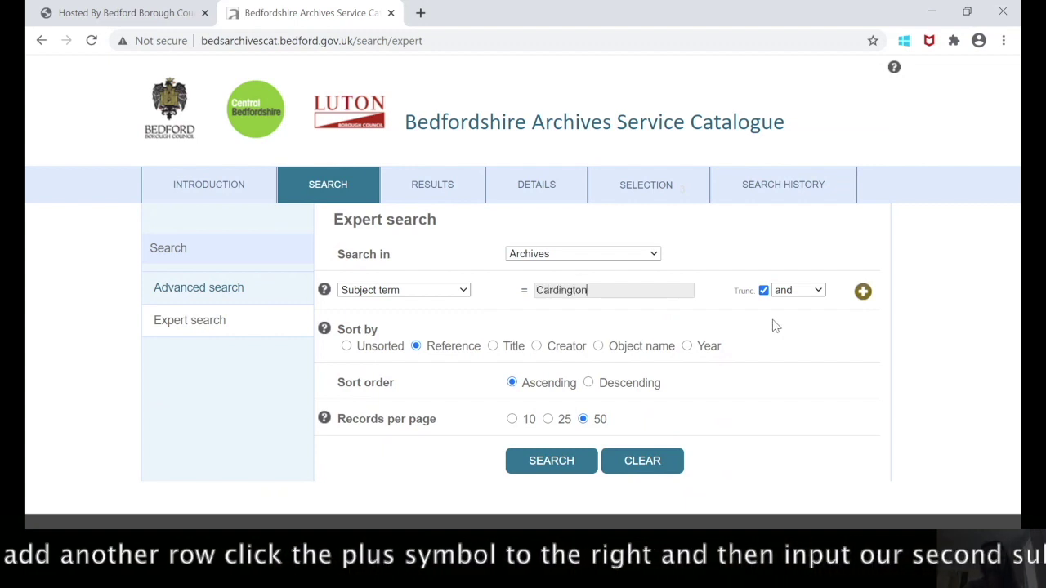
left_click(860, 302)
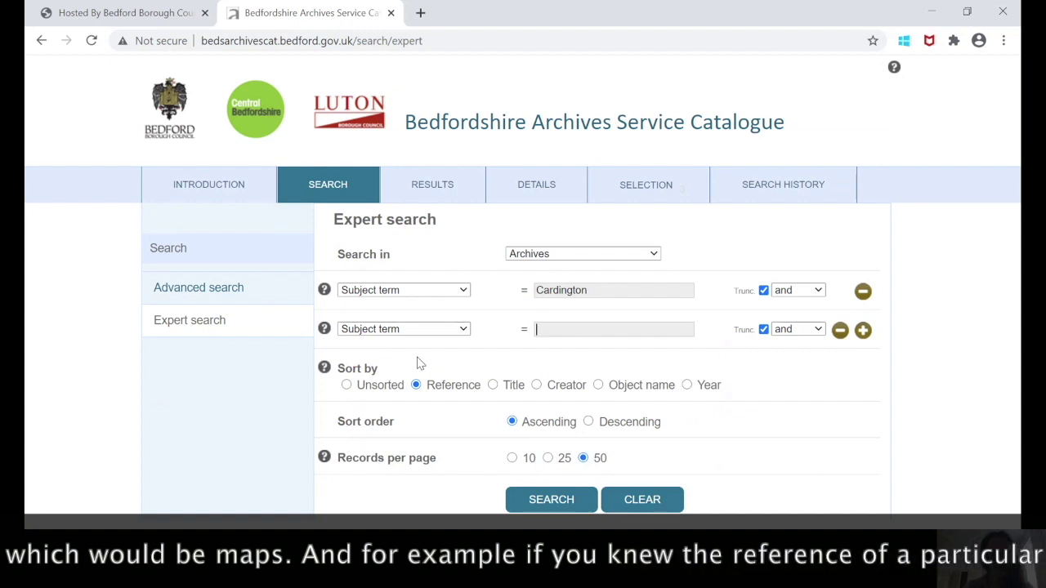
type("Maps")
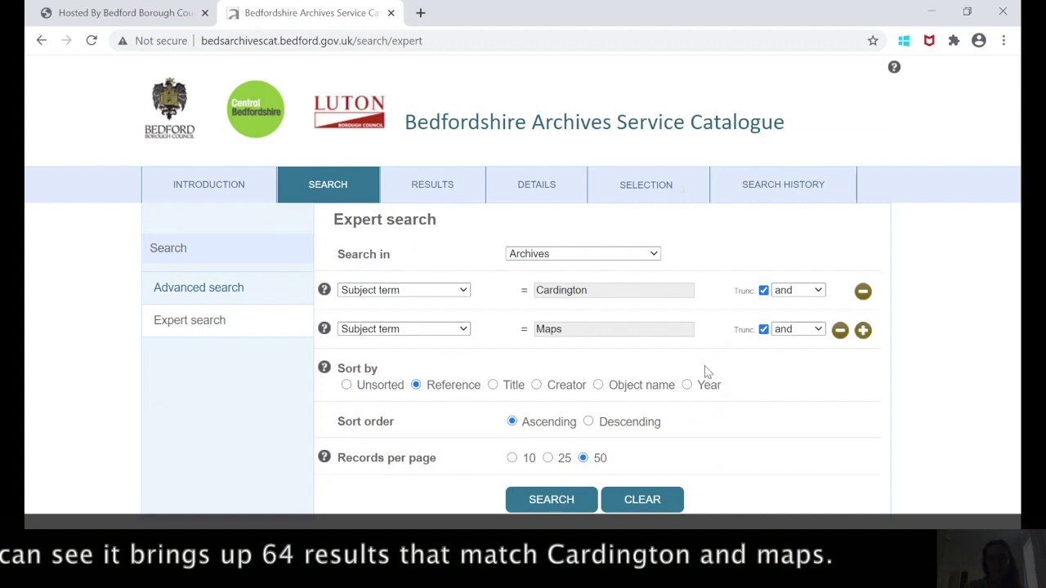
left_click(540, 502)
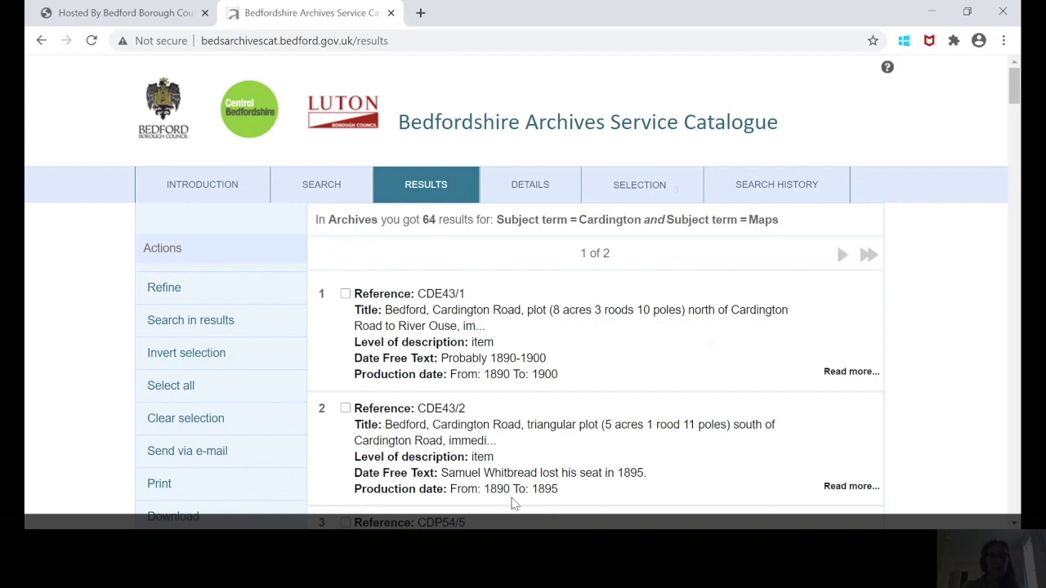
- Clear the expert search criteria and switch back to the advanced search
left_click(322, 186)
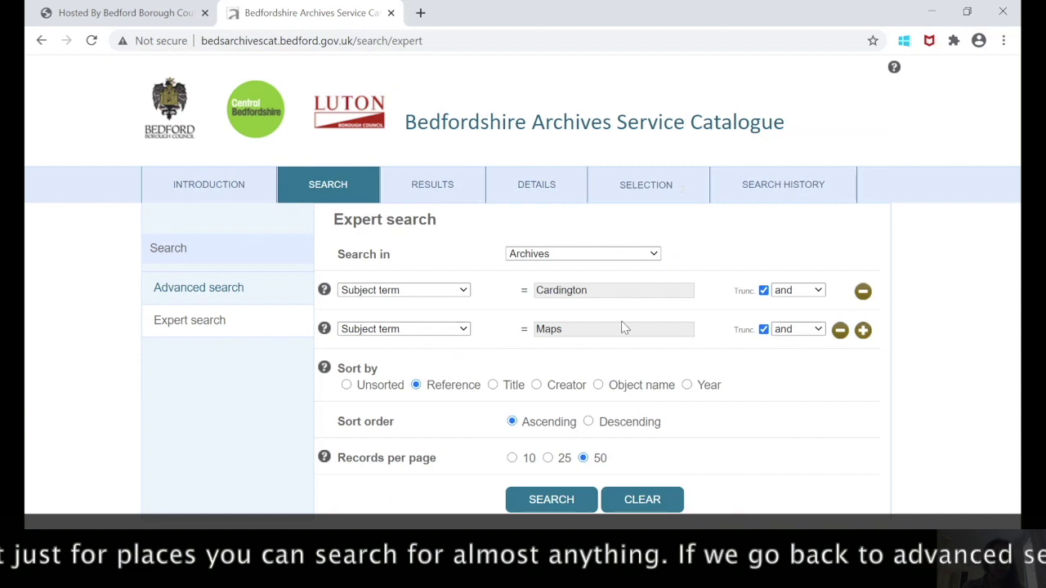
left_click(651, 506)
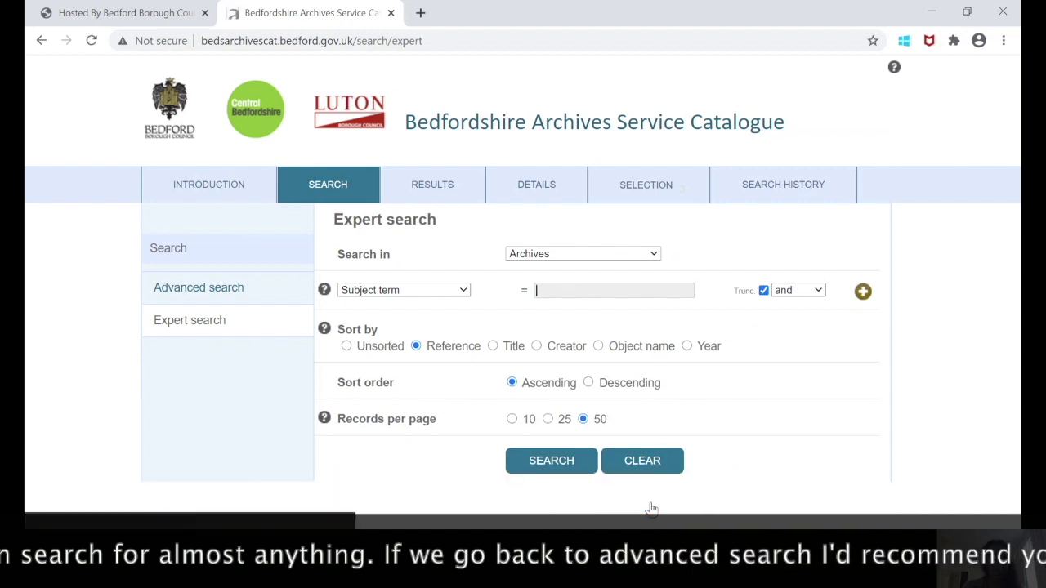
left_click(204, 303)
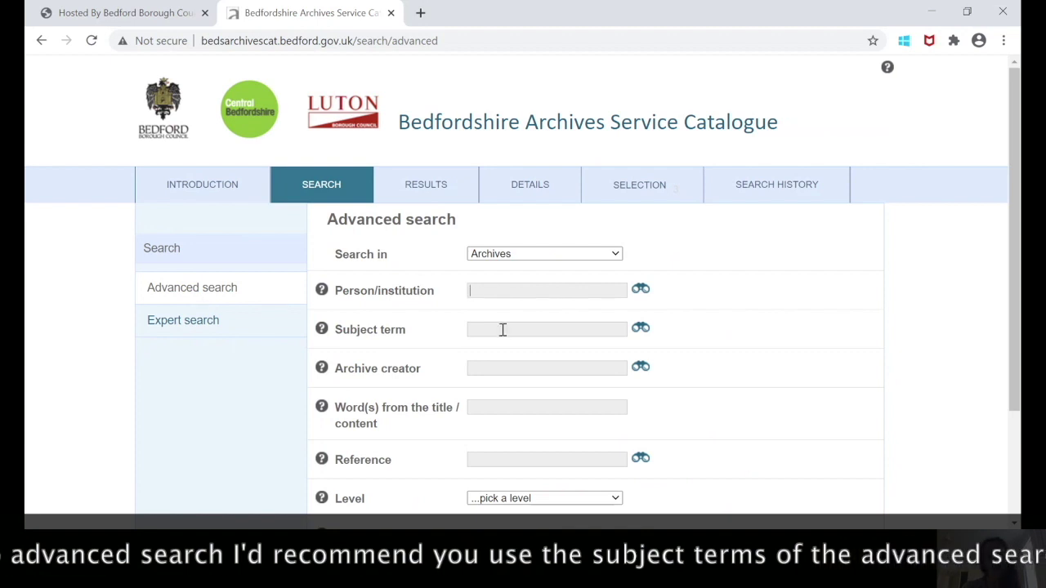
- Look up the subject index terms starting with "Med", close the list without choosing one, and empty the subject term field
left_click(543, 331)
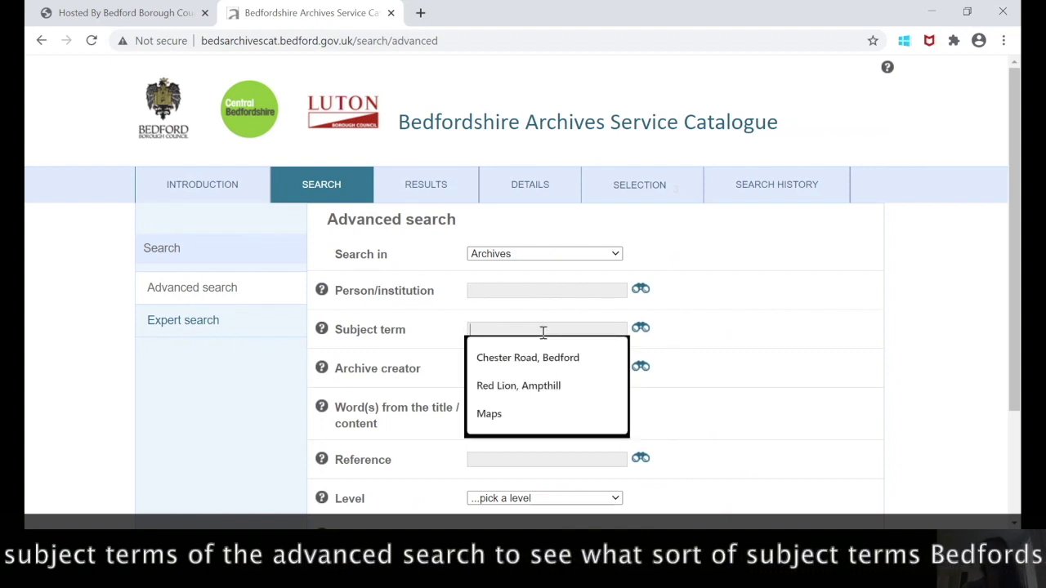
left_click(758, 381)
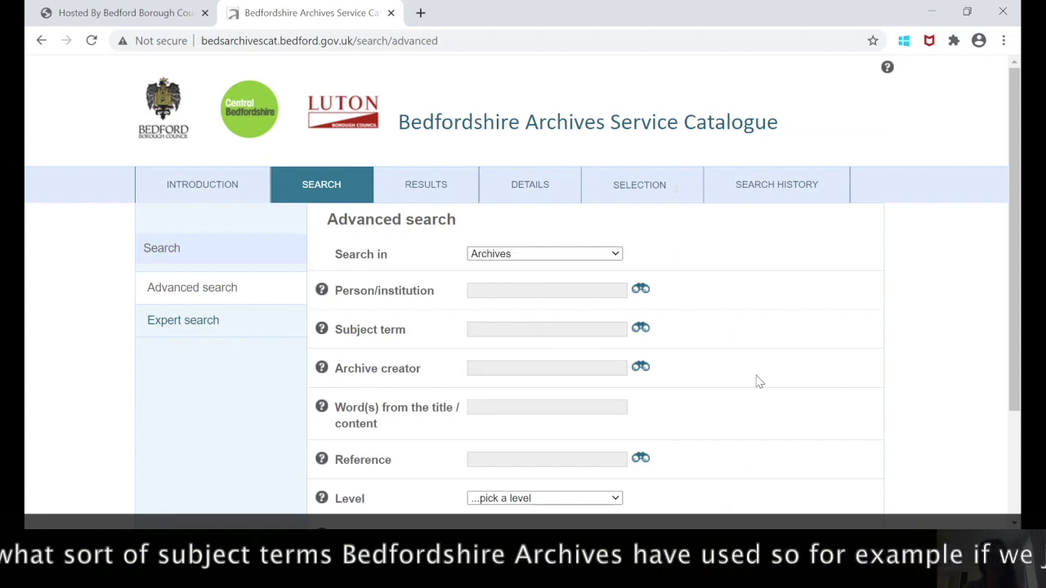
left_click(545, 331)
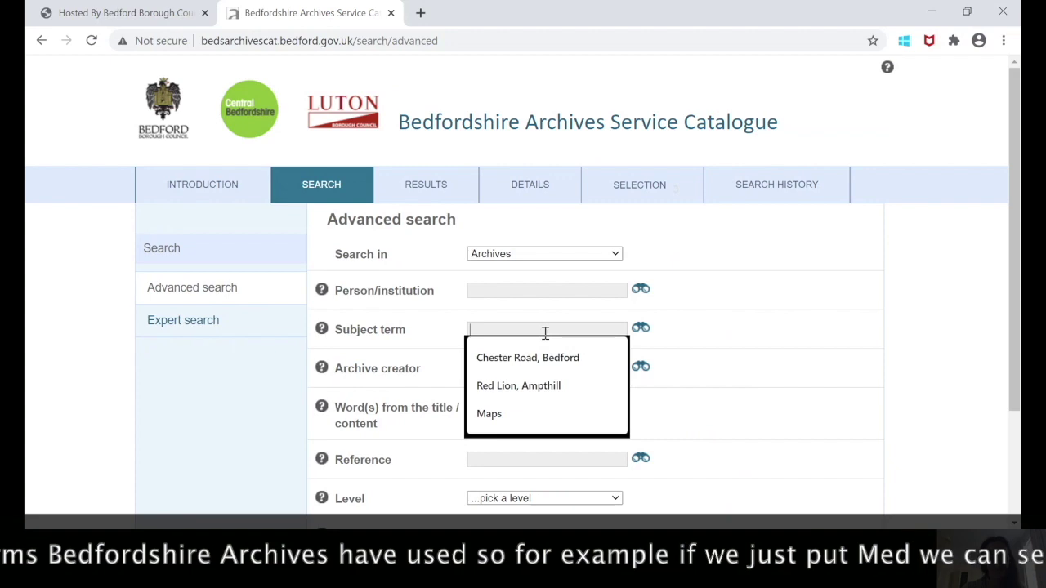
type("Med")
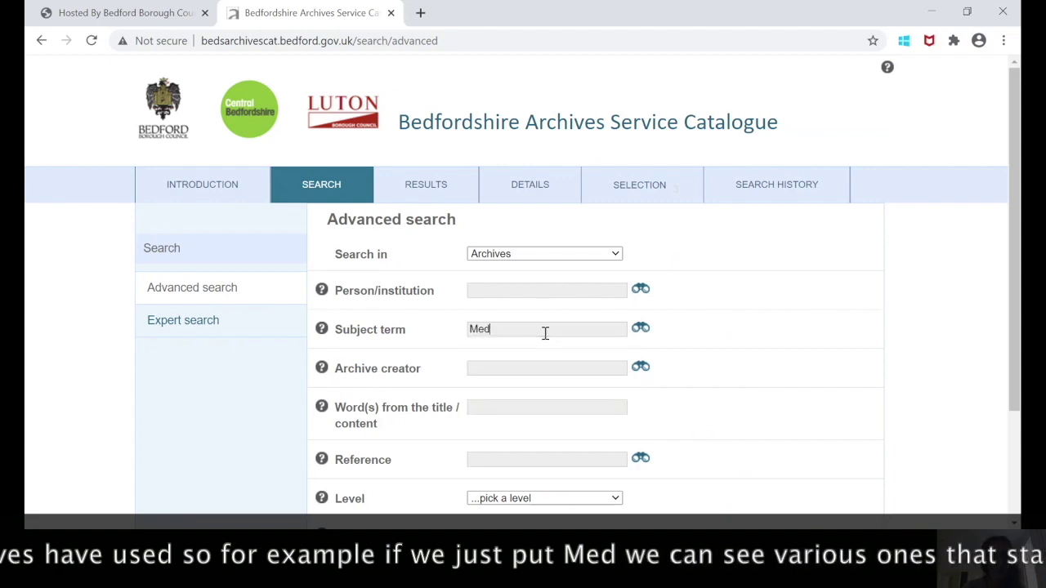
left_click(639, 330)
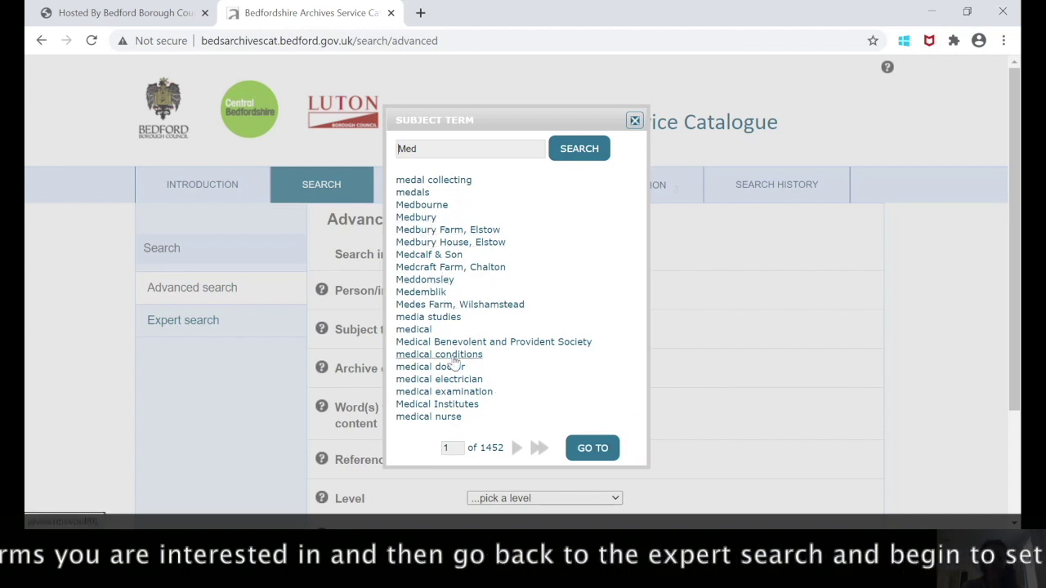
left_click(637, 121)
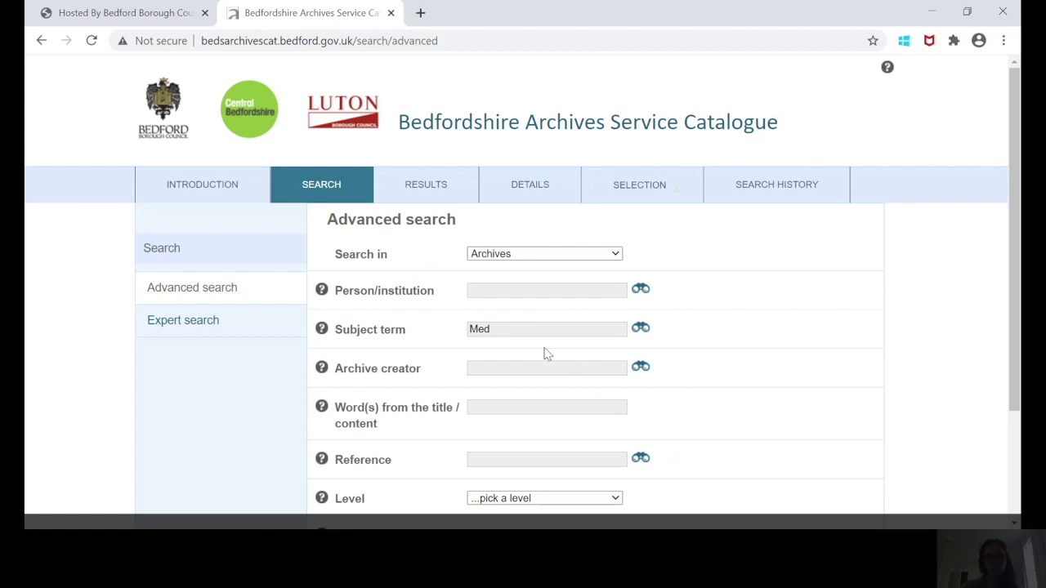
left_click_drag(481, 334, 448, 338)
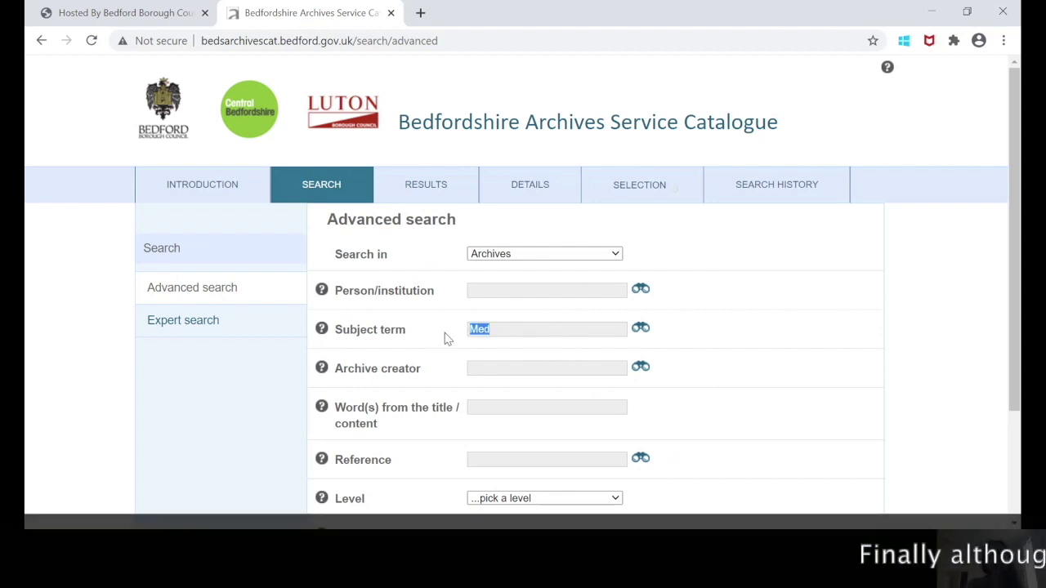
key("BackSpace")
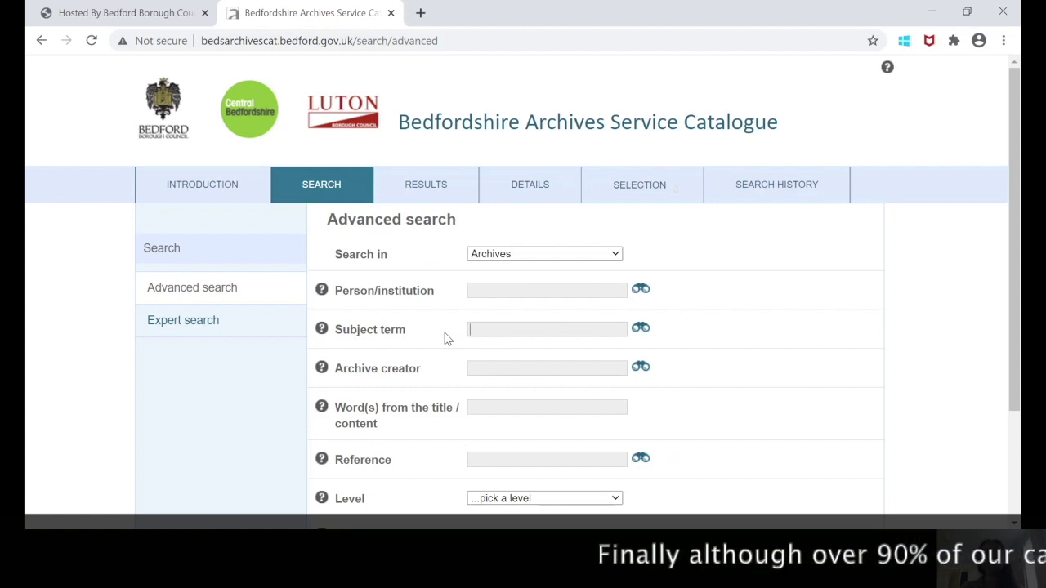